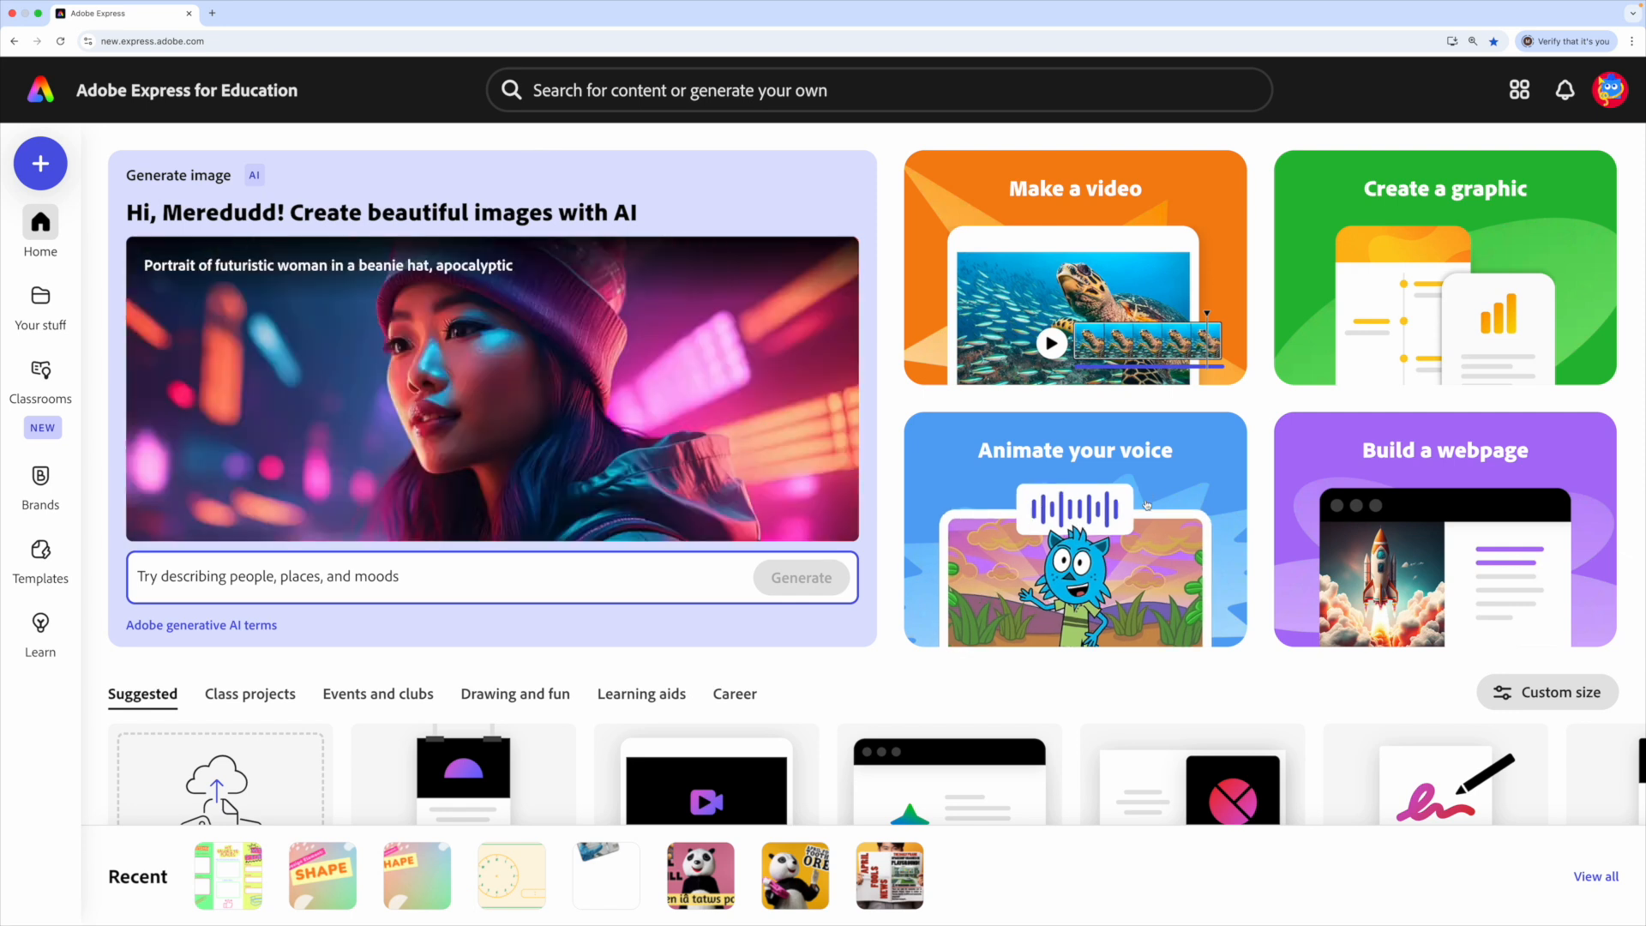
- Open the Animate your voice character maker and scroll through the full character library
scroll(1191, 497, down, 1)
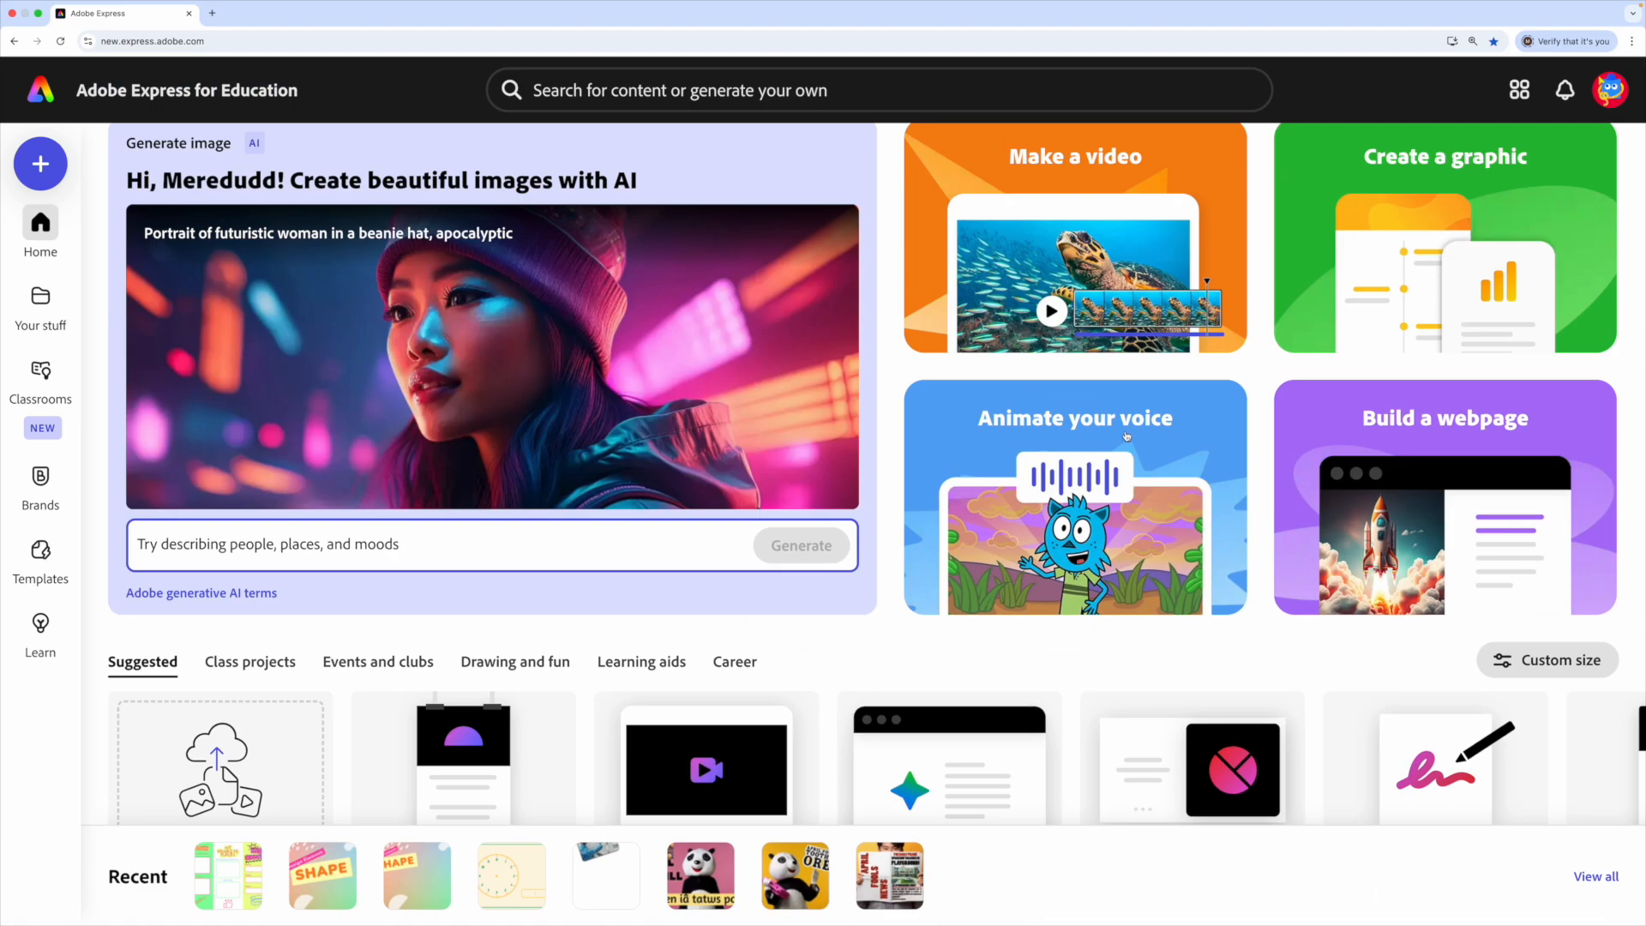
click(1126, 435)
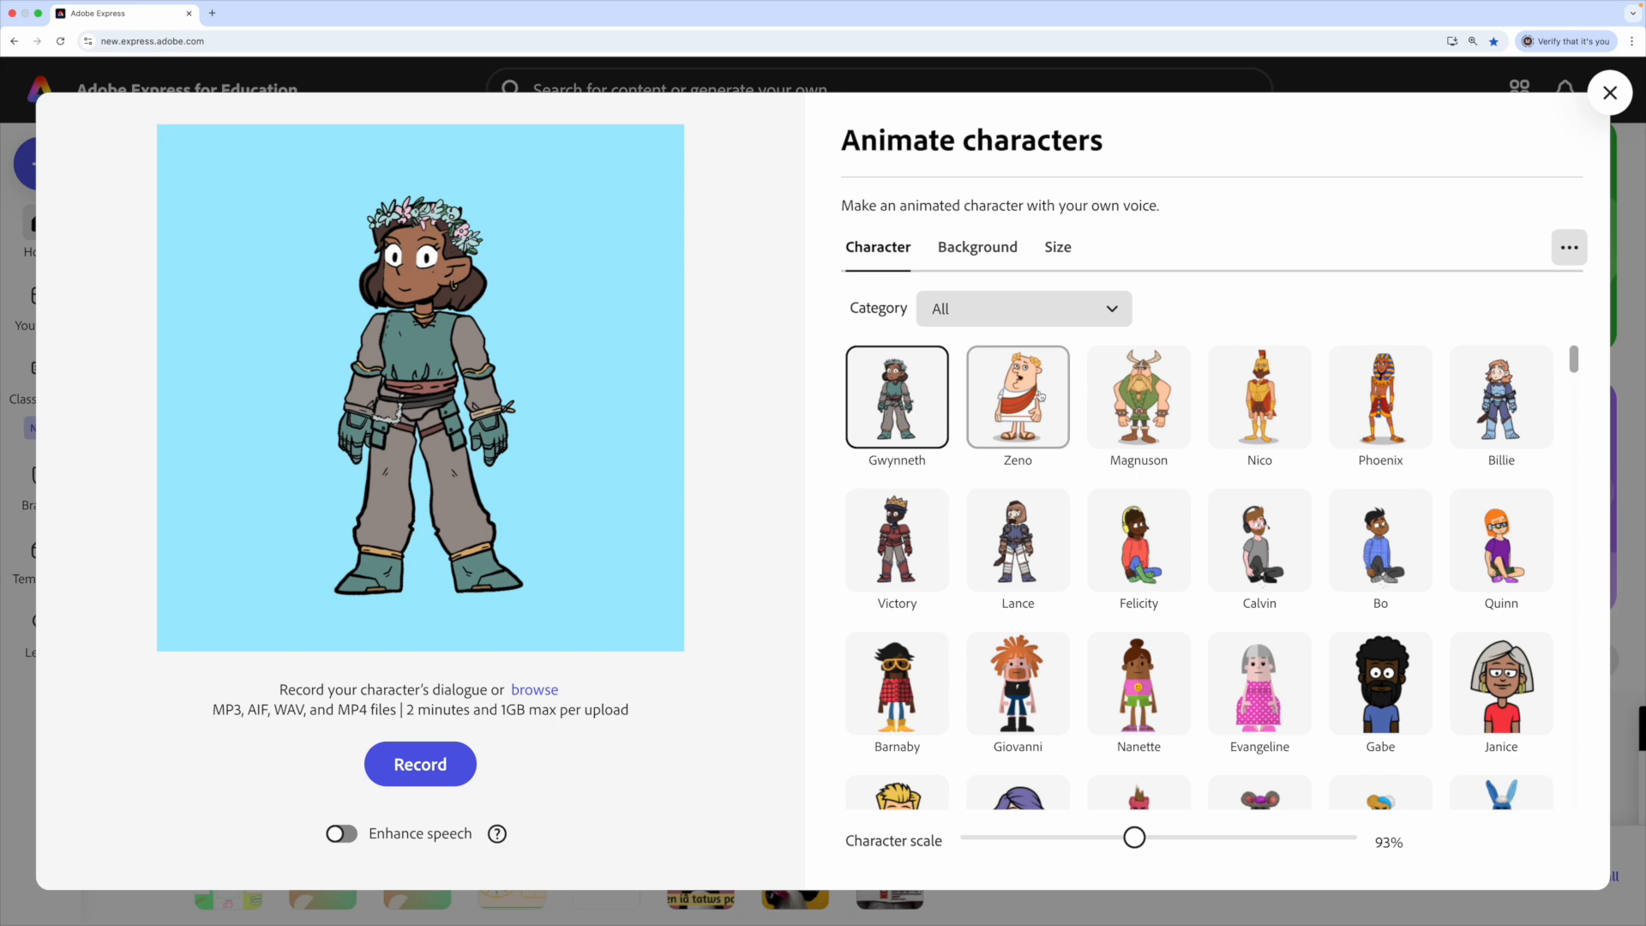
scroll(1183, 514, down, 2)
scroll(1186, 507, down, 1)
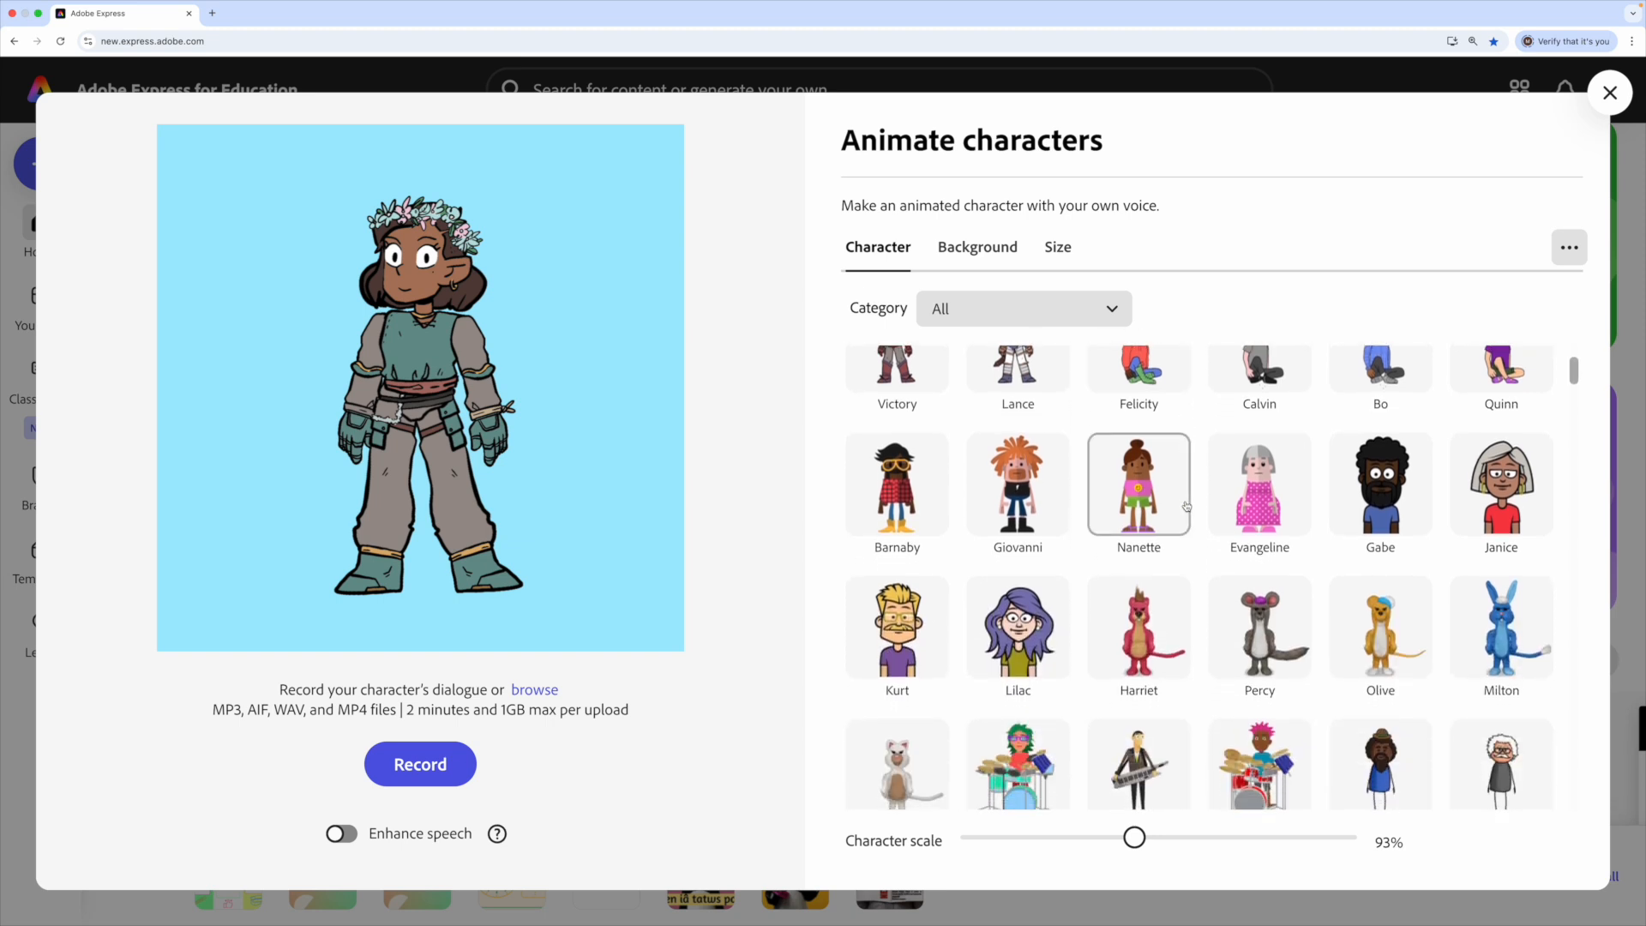
scroll(1186, 507, down, 9)
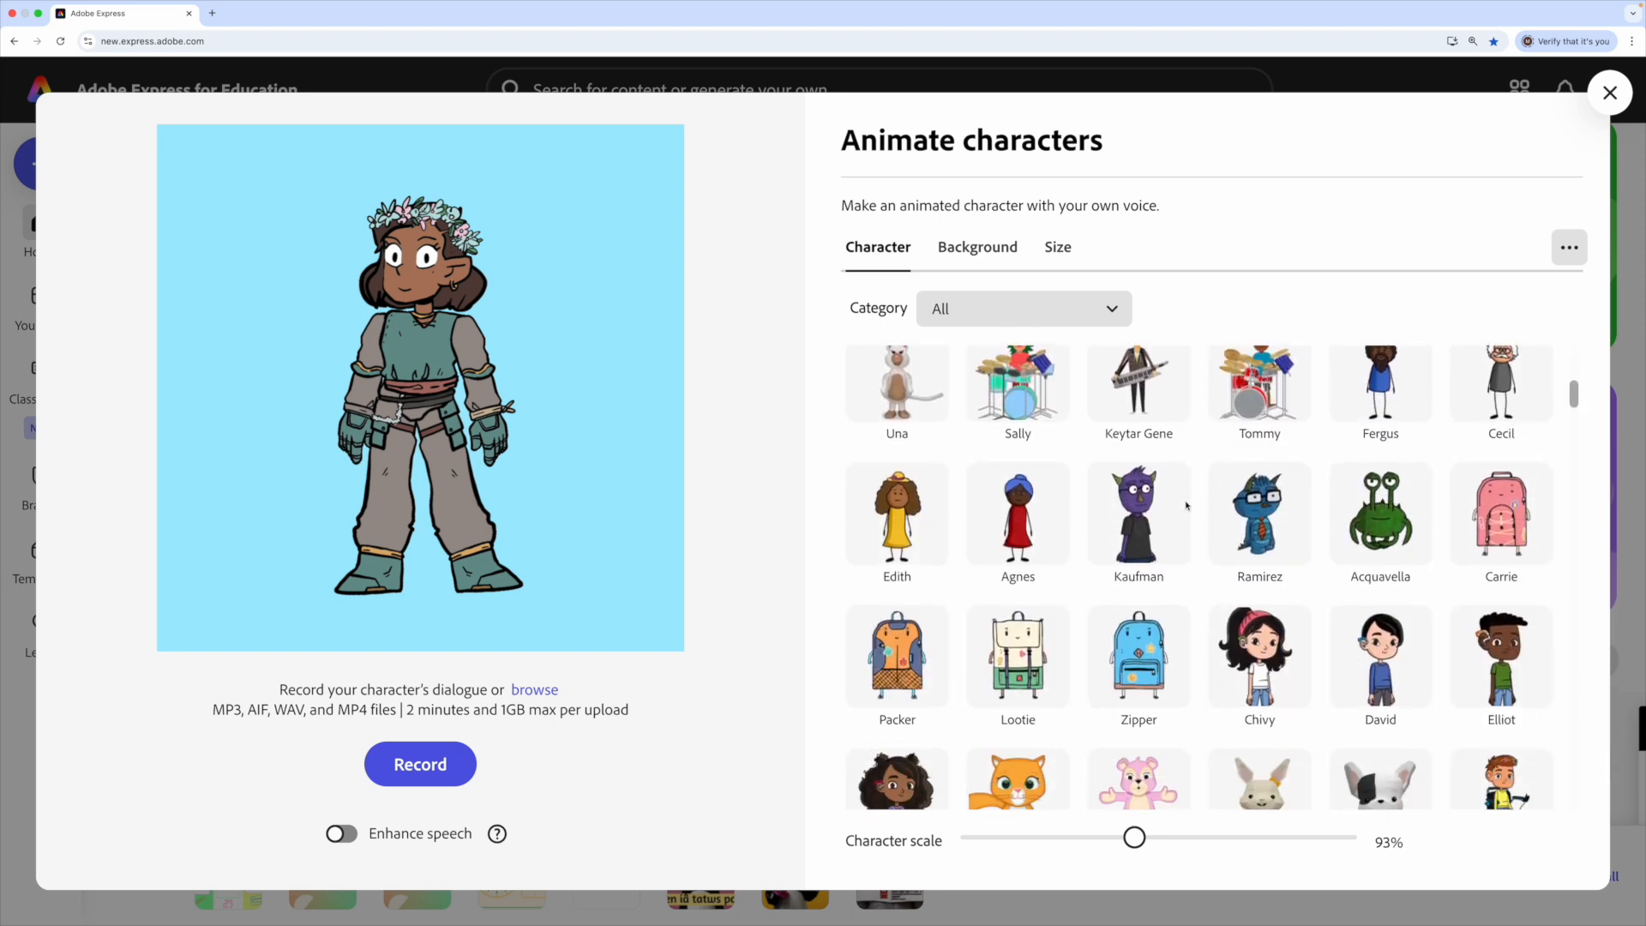
scroll(1186, 507, down, 2)
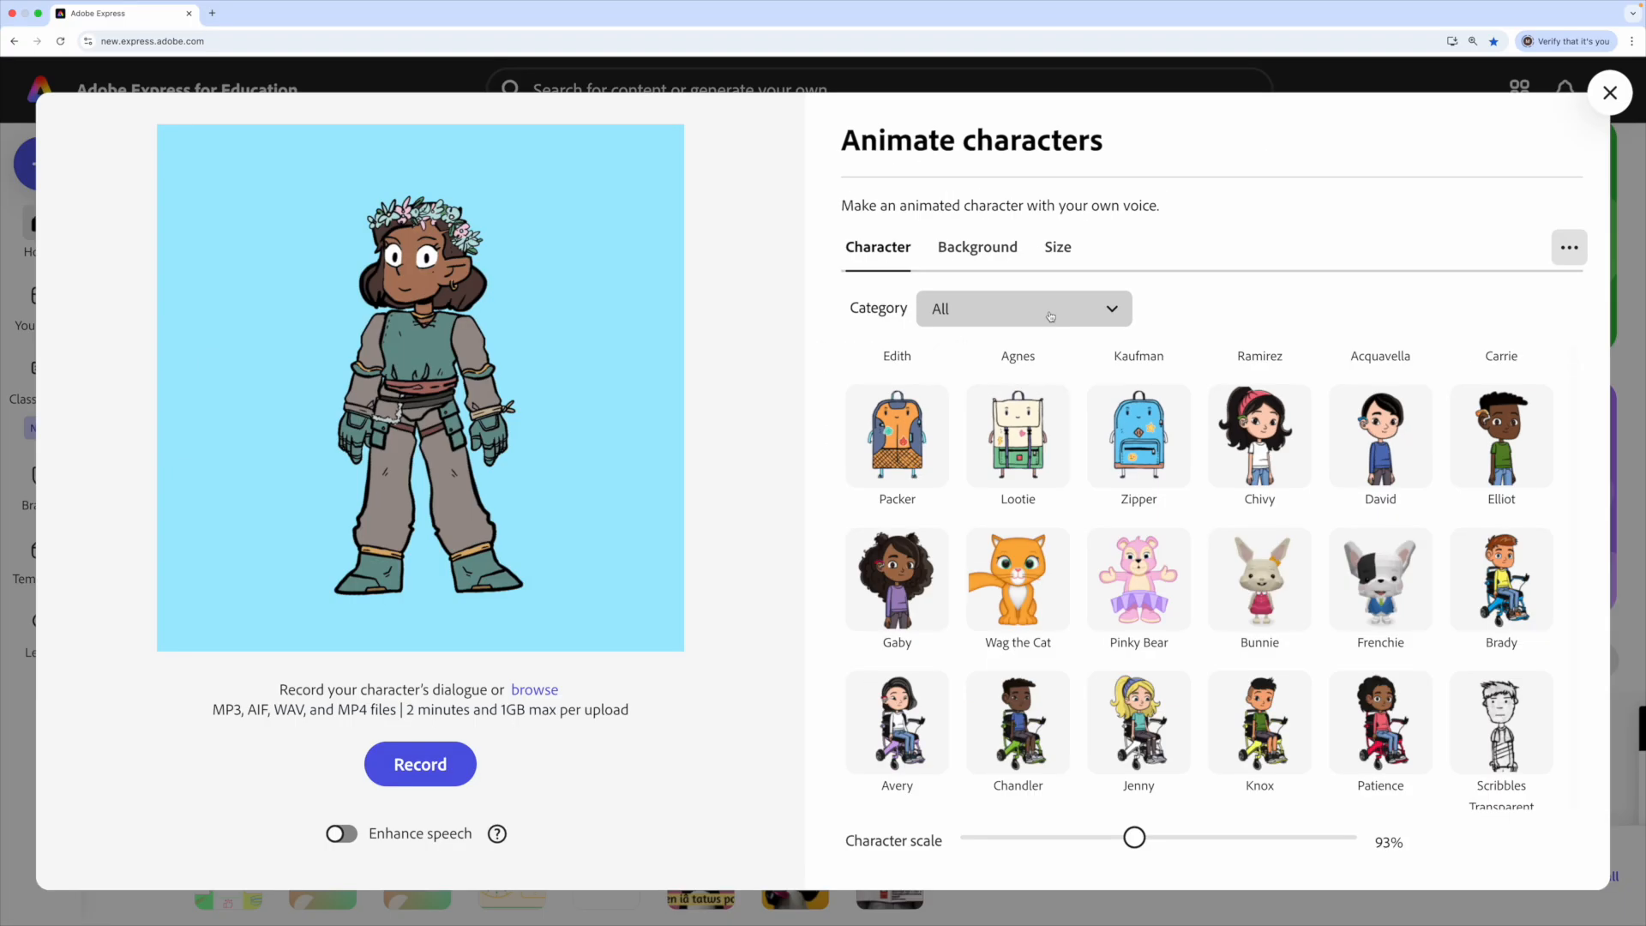
- Filter the character grid to the Young People category and scroll the results
click(1050, 316)
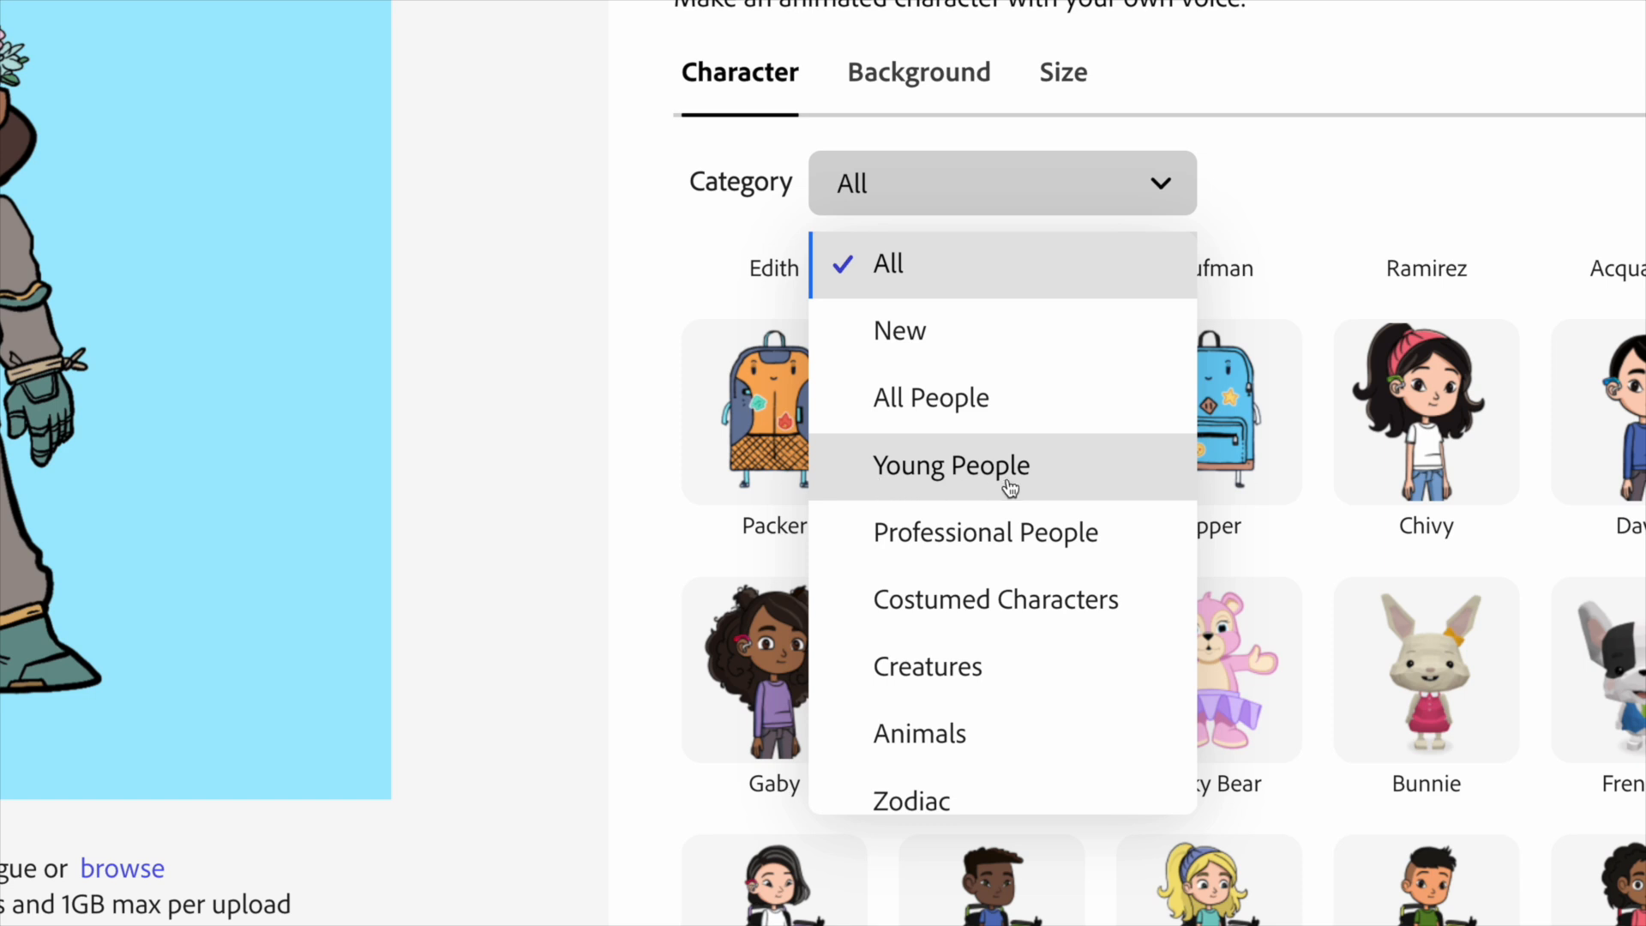
click(988, 478)
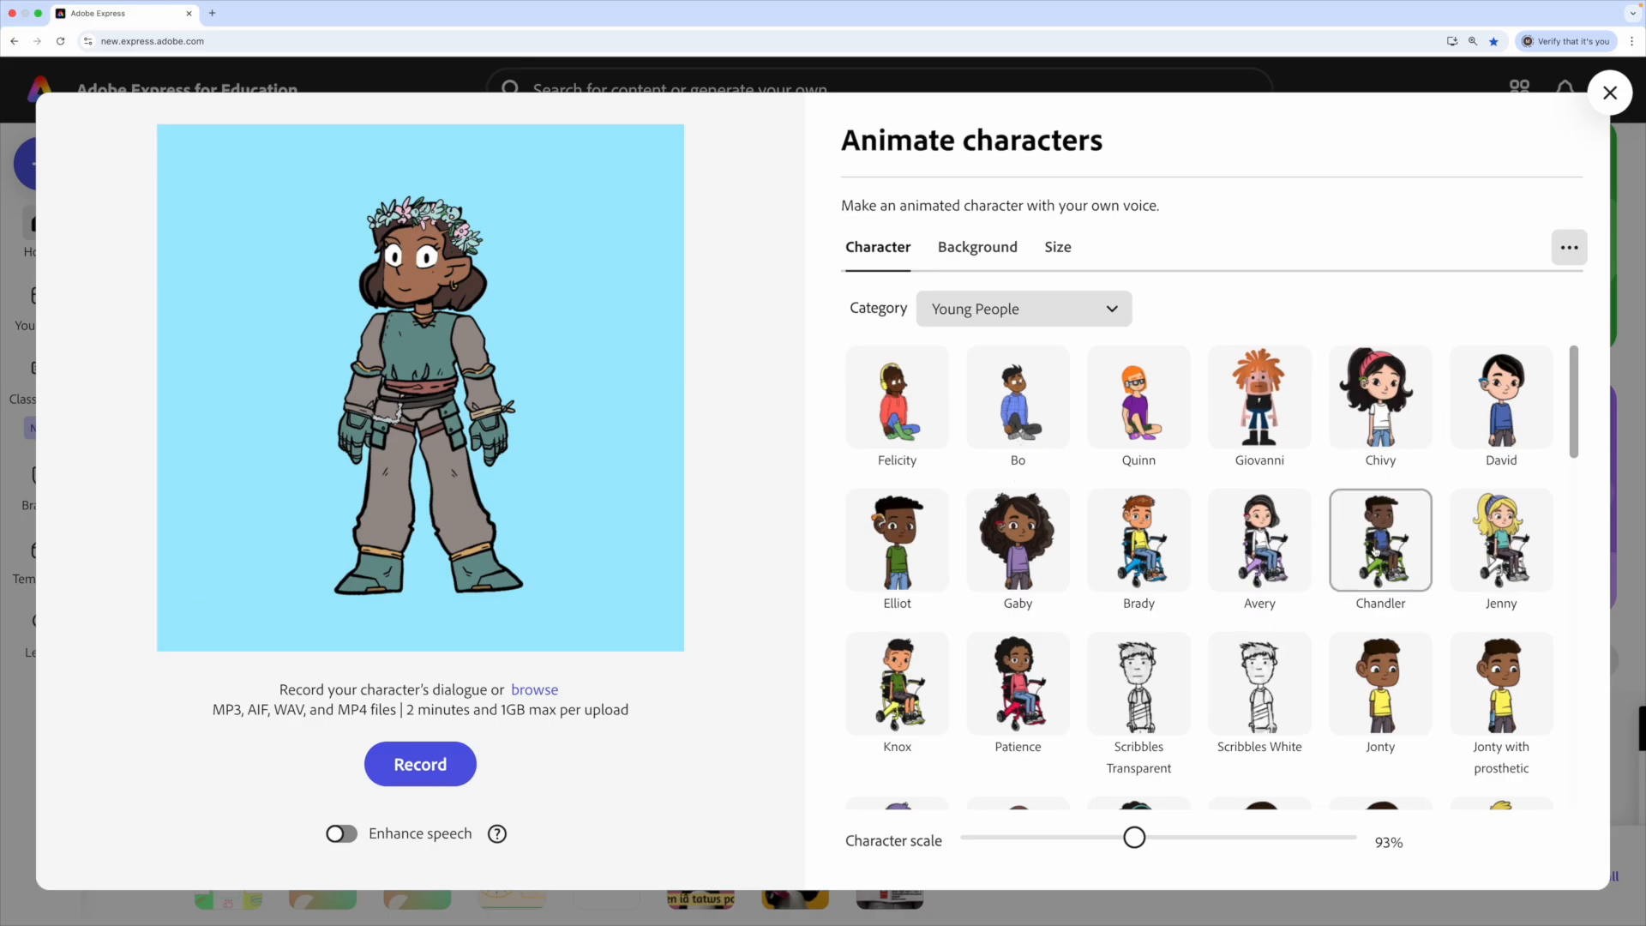
scroll(1397, 526, down, 3)
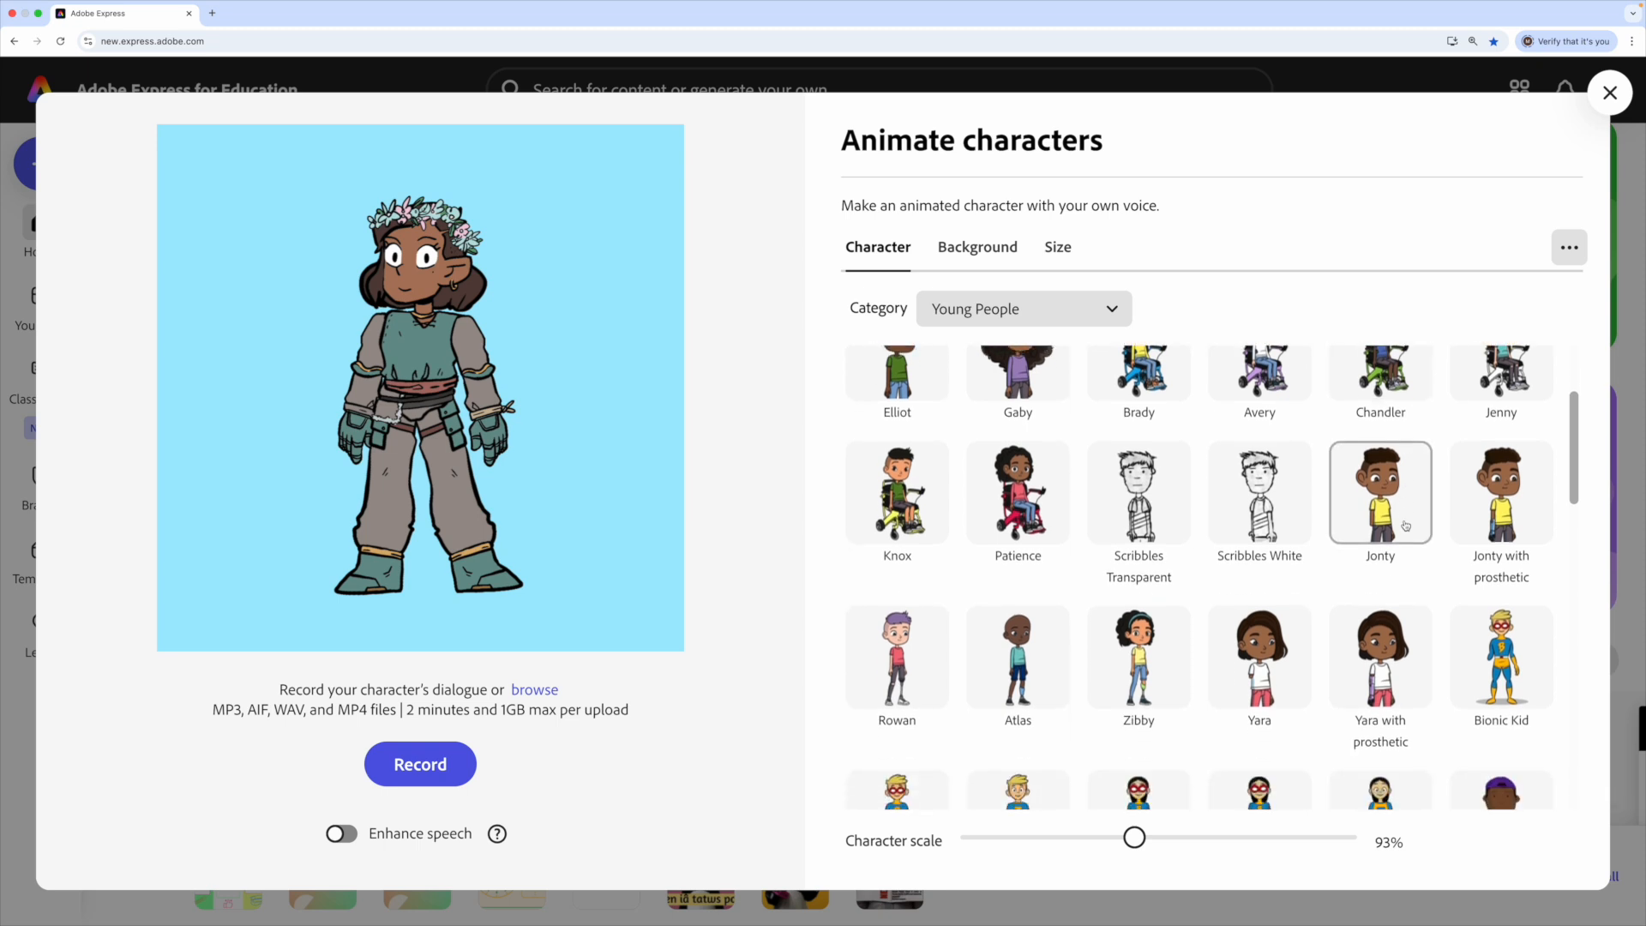
scroll(1406, 526, down, 5)
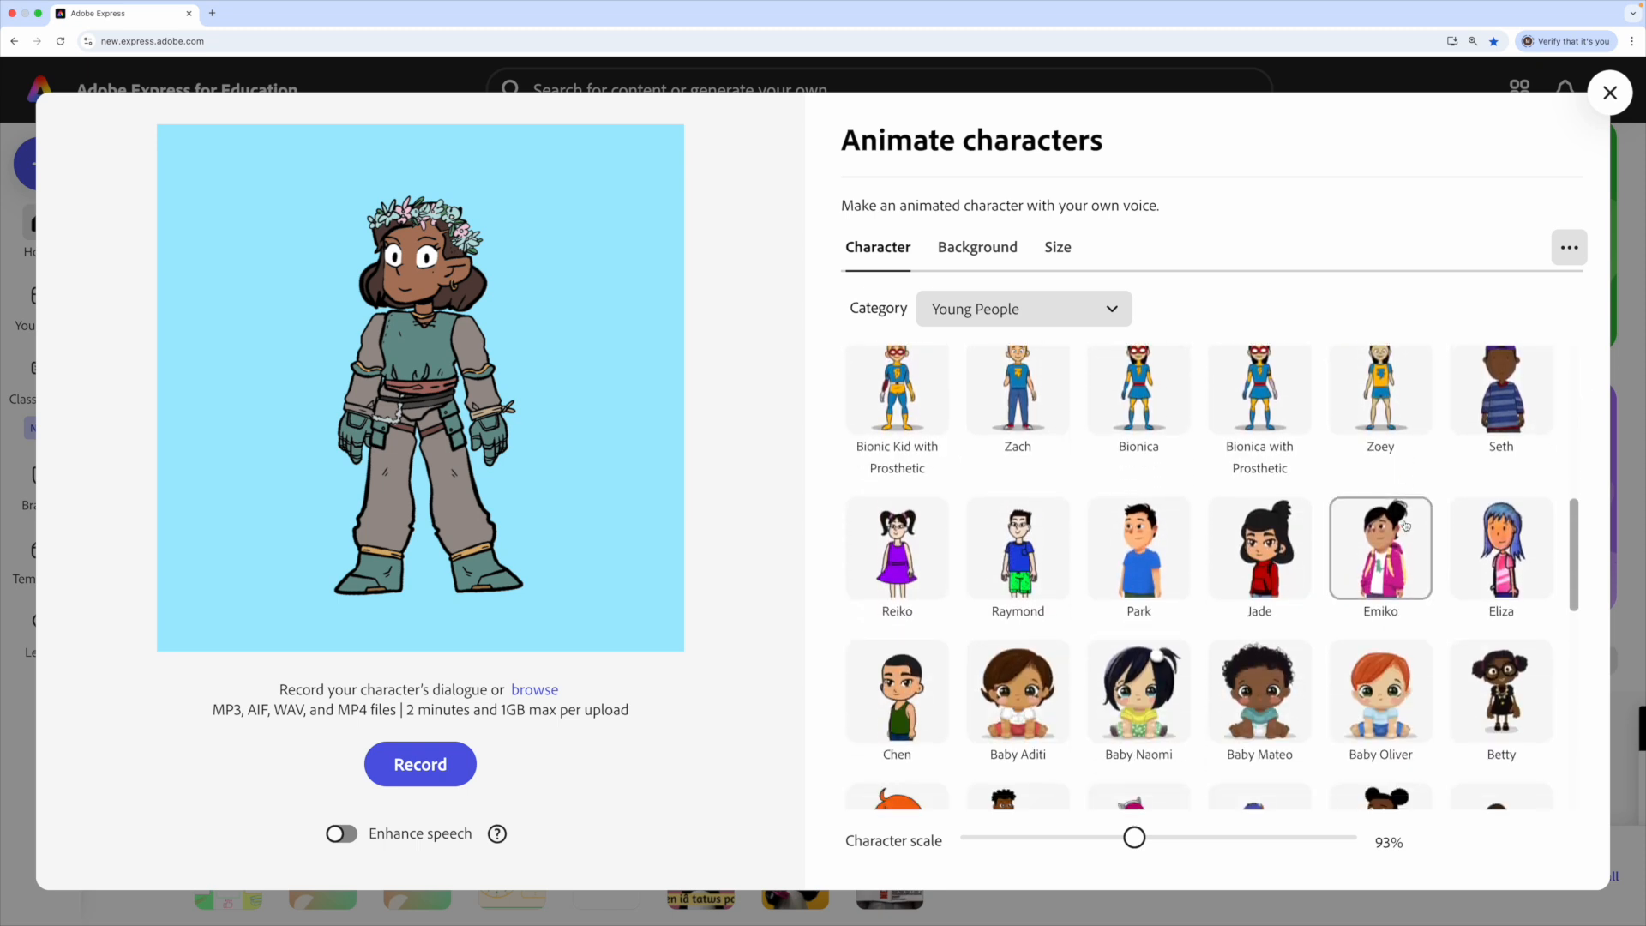
scroll(1406, 525, down, 6)
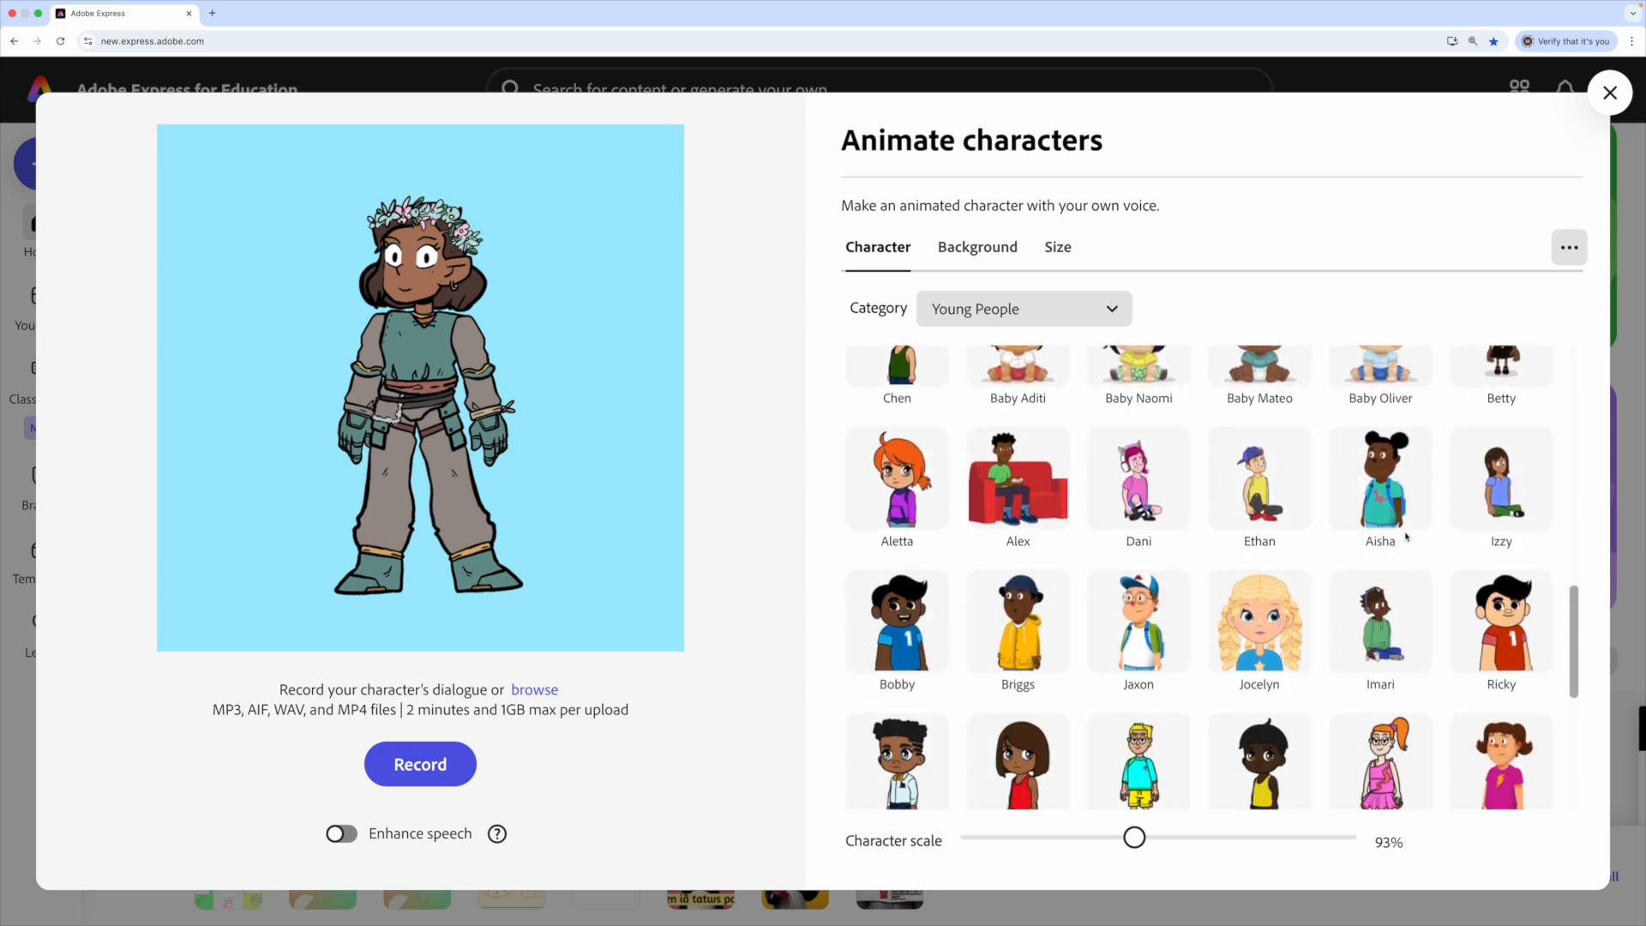
scroll(1406, 537, down, 3)
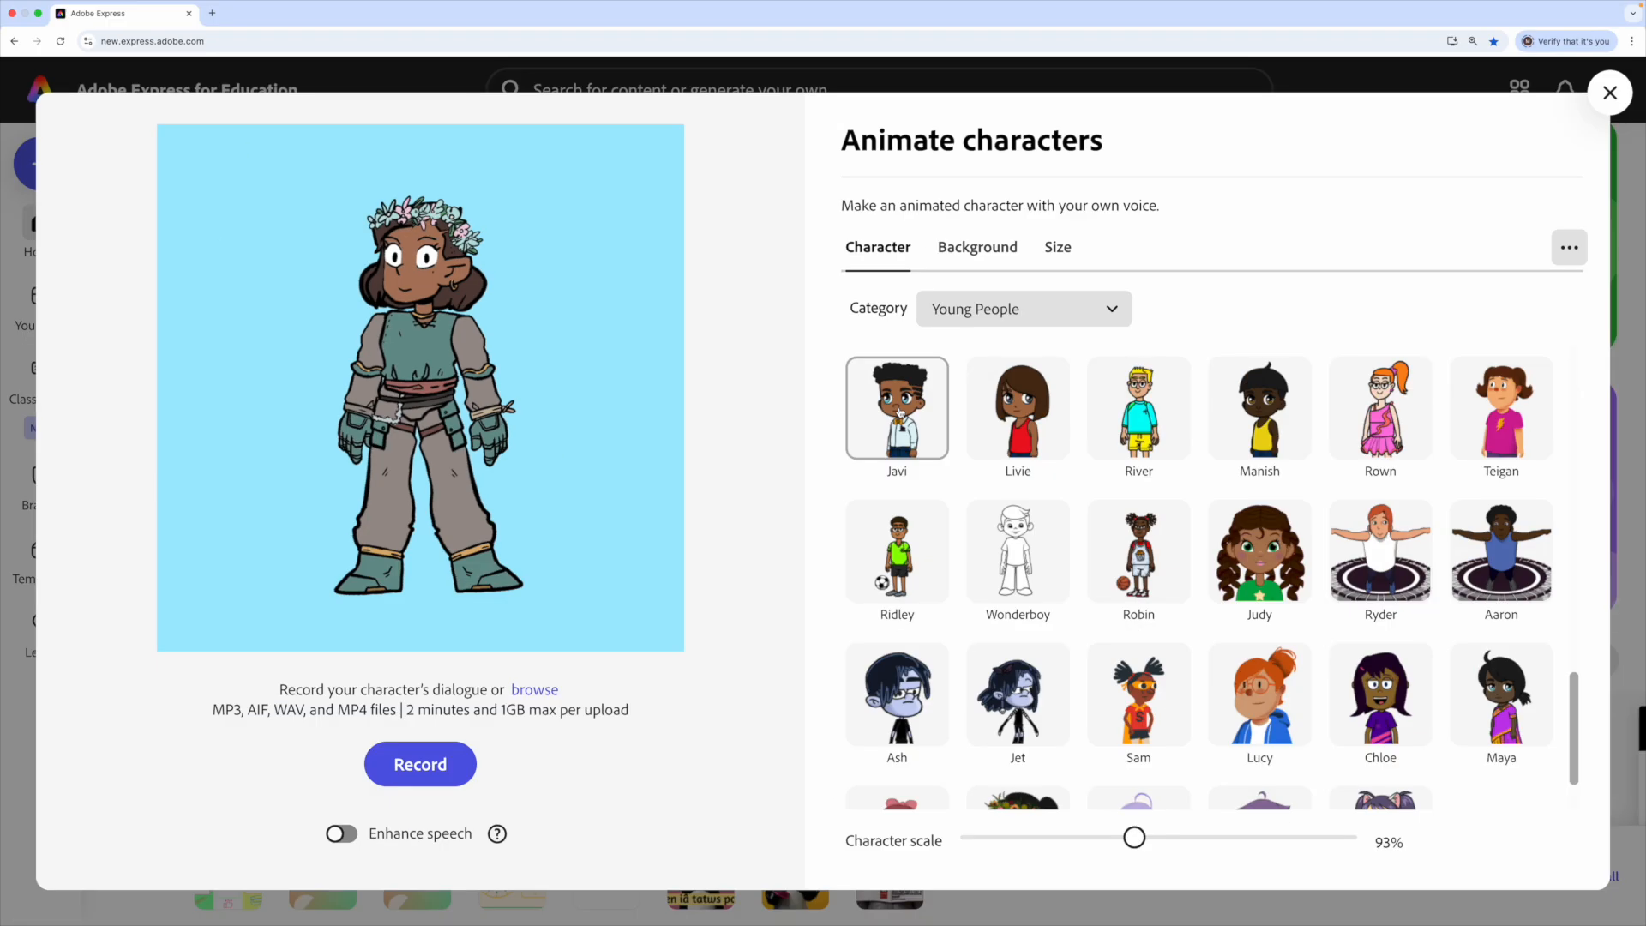
- Choose Javi and move and resize him to about 61% scale so his whole body fits
click(1016, 456)
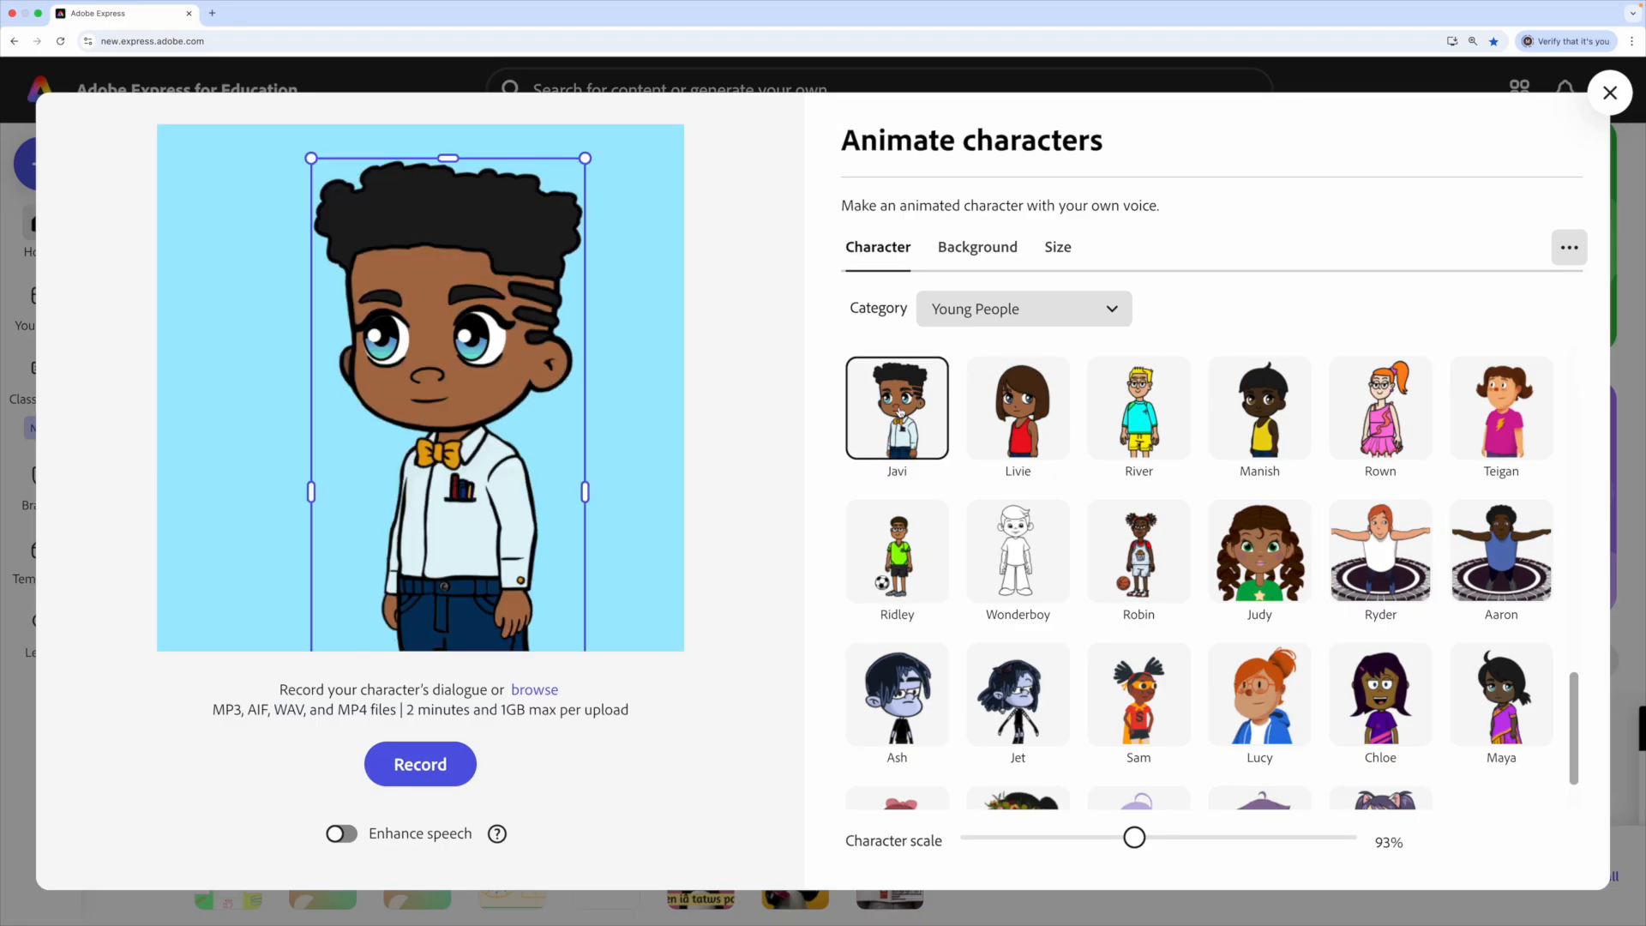
drag(456, 480, 503, 491)
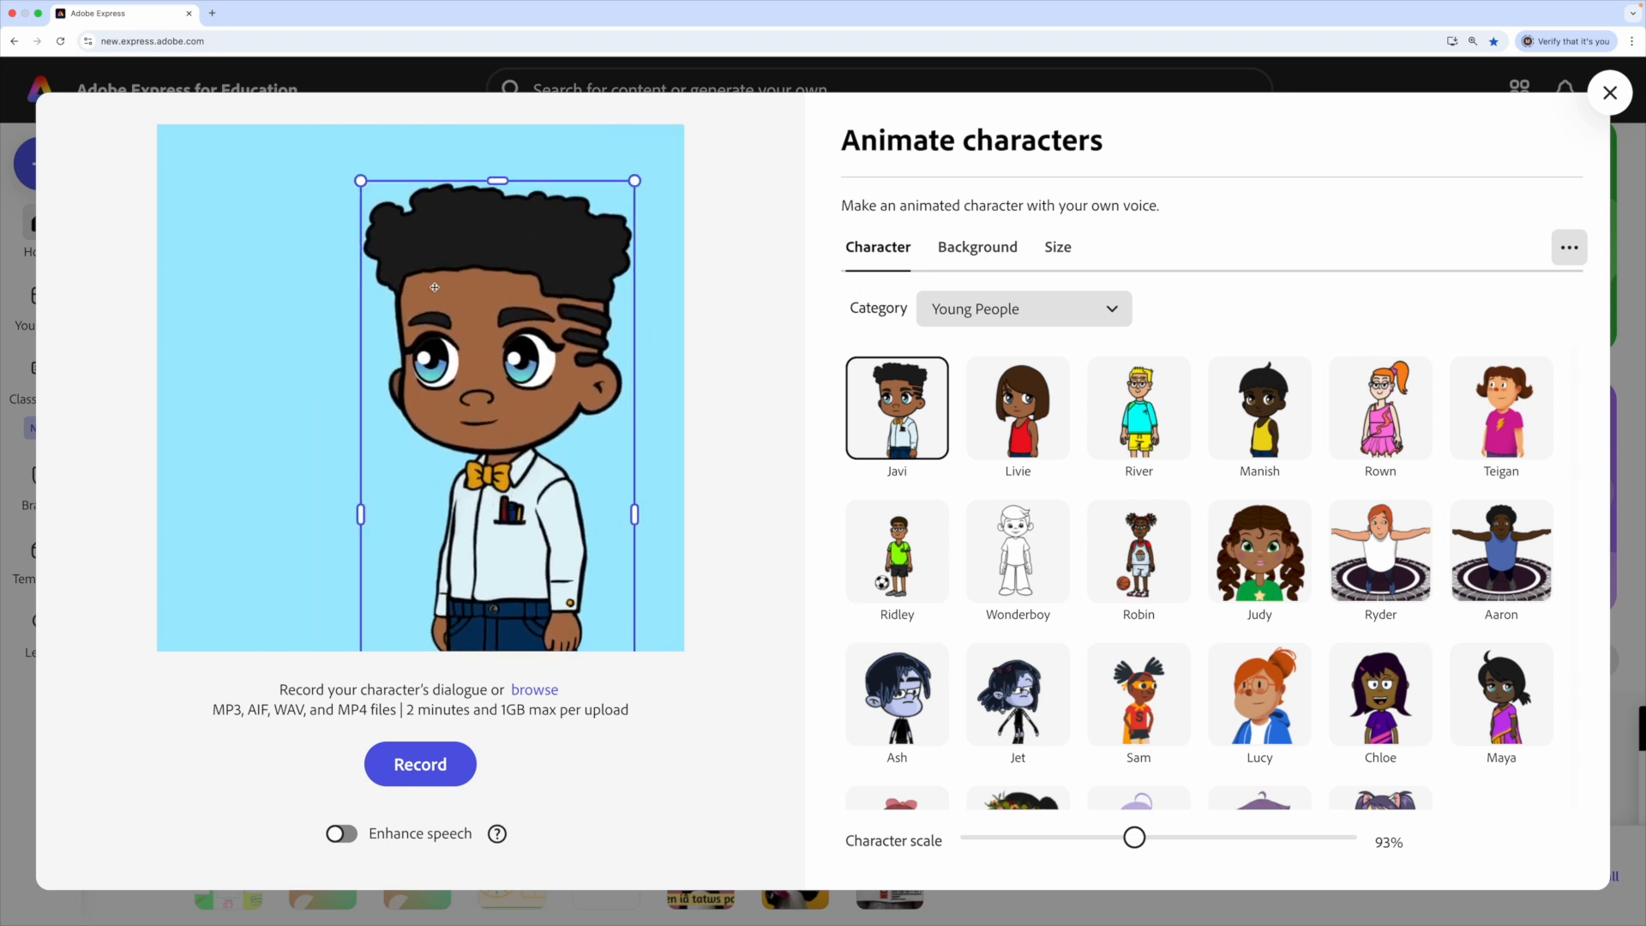
mouse_move(359, 177)
mouse_down()
mouse_move(361, 211)
mouse_move(382, 178)
mouse_move(477, 316)
mouse_move(389, 170)
mouse_up()
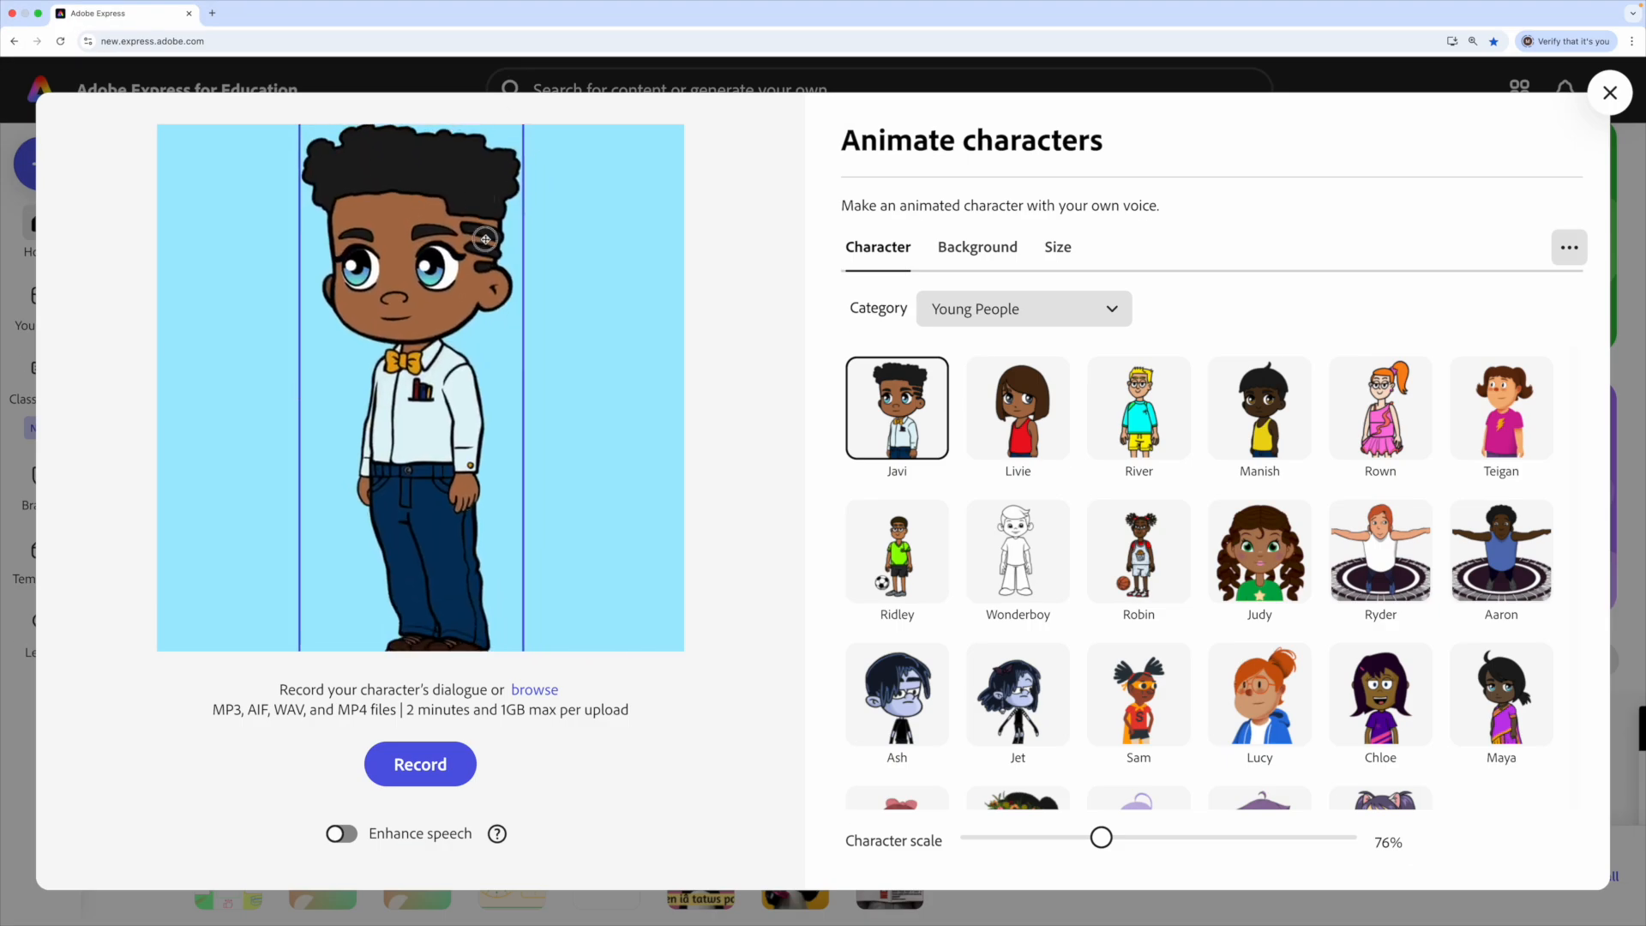
drag(485, 240, 507, 380)
drag(545, 268, 445, 300)
drag(332, 246, 302, 214)
drag(399, 313, 412, 320)
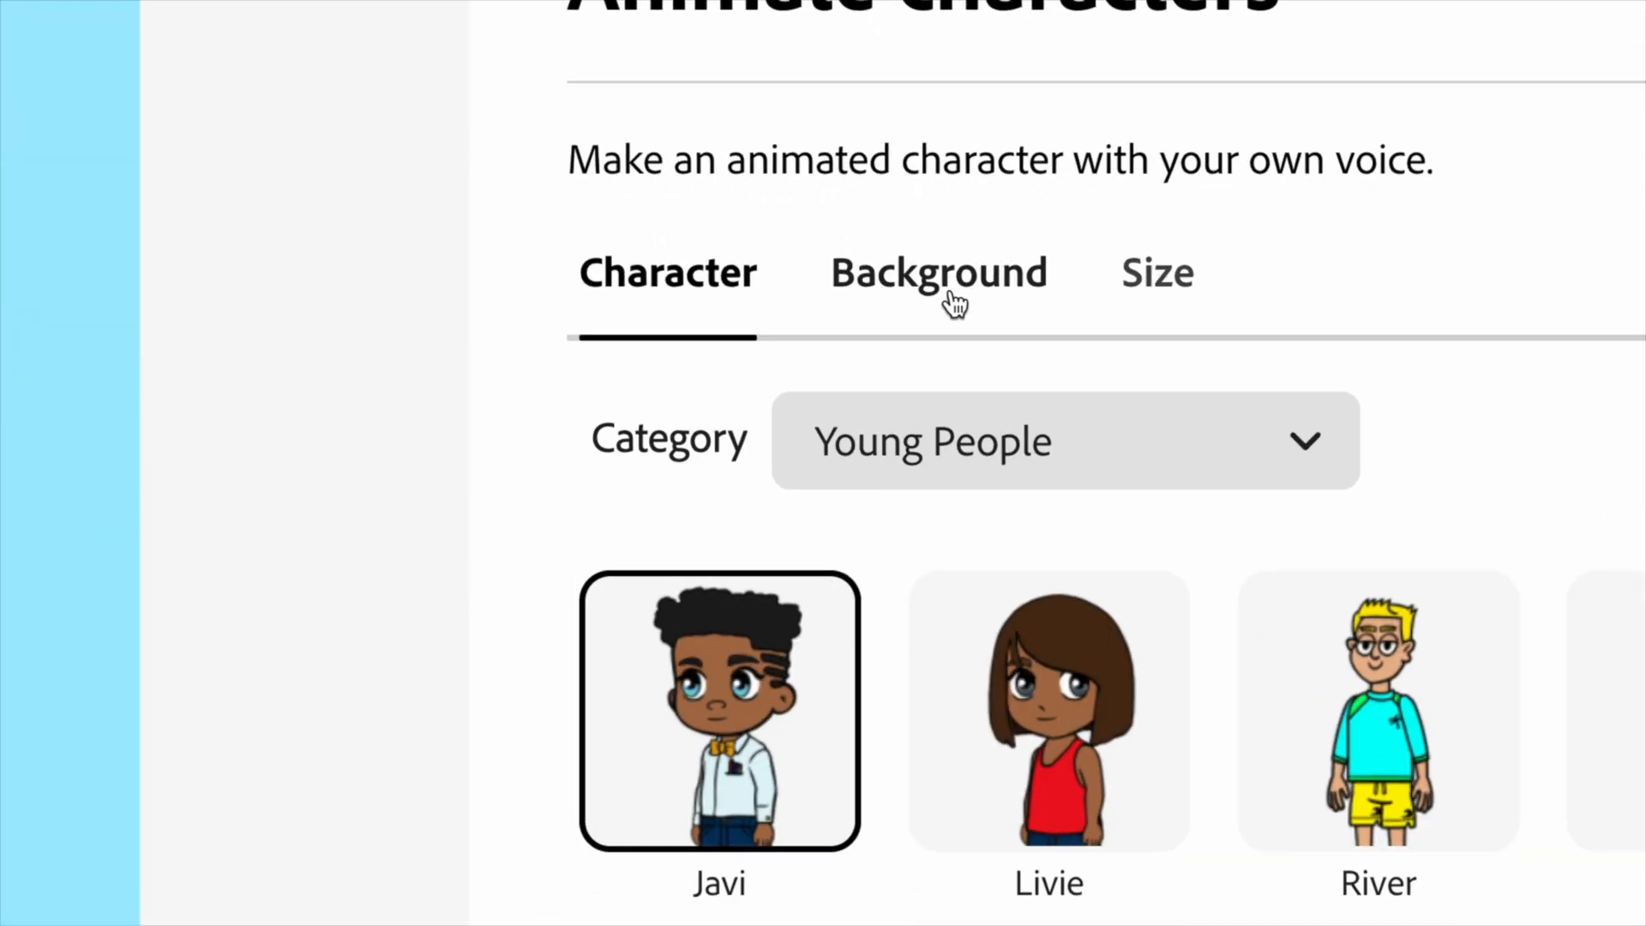
- Set the background to the Classroom scene from the Classroom category
click(954, 301)
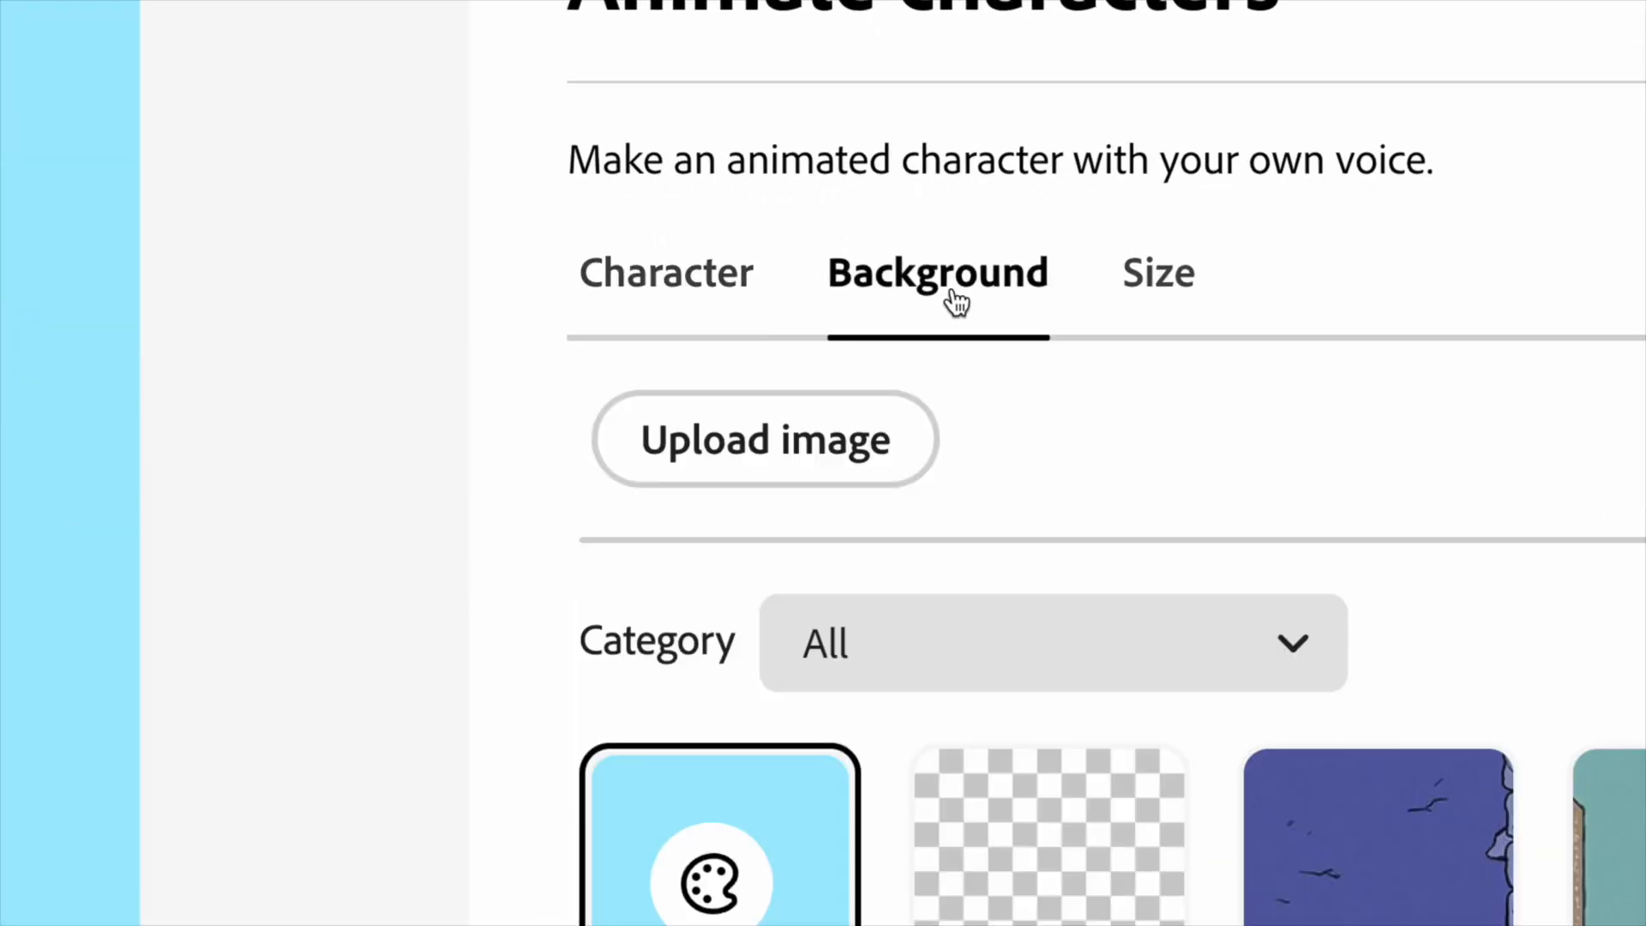
scroll(1356, 610, down, 2)
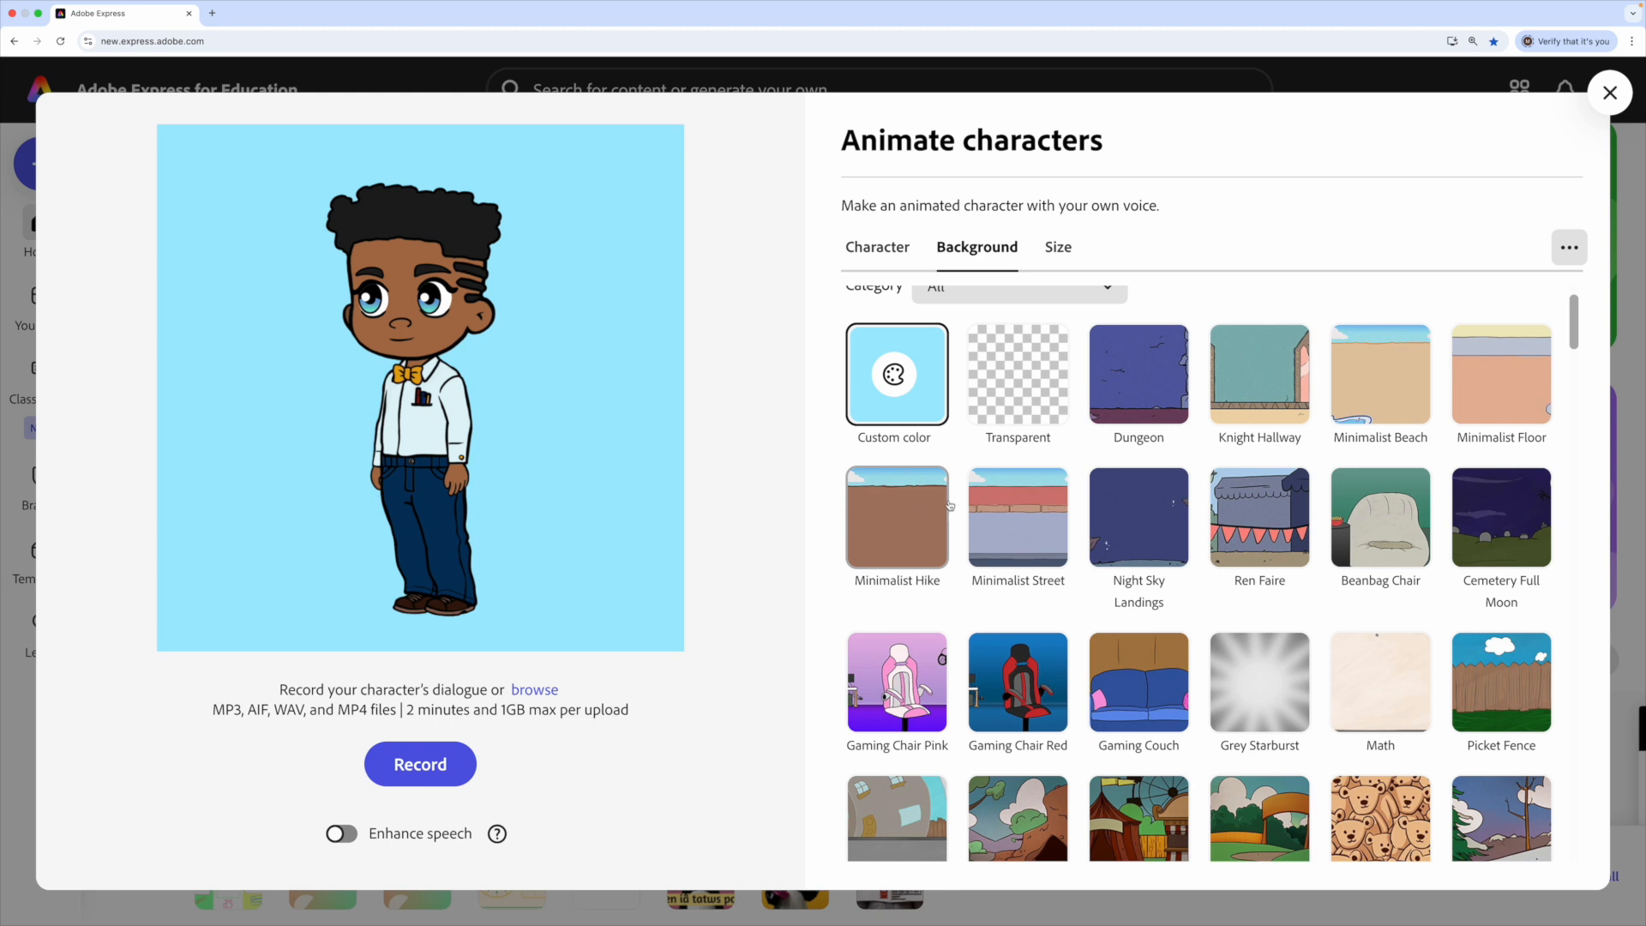
scroll(949, 506, up, 2)
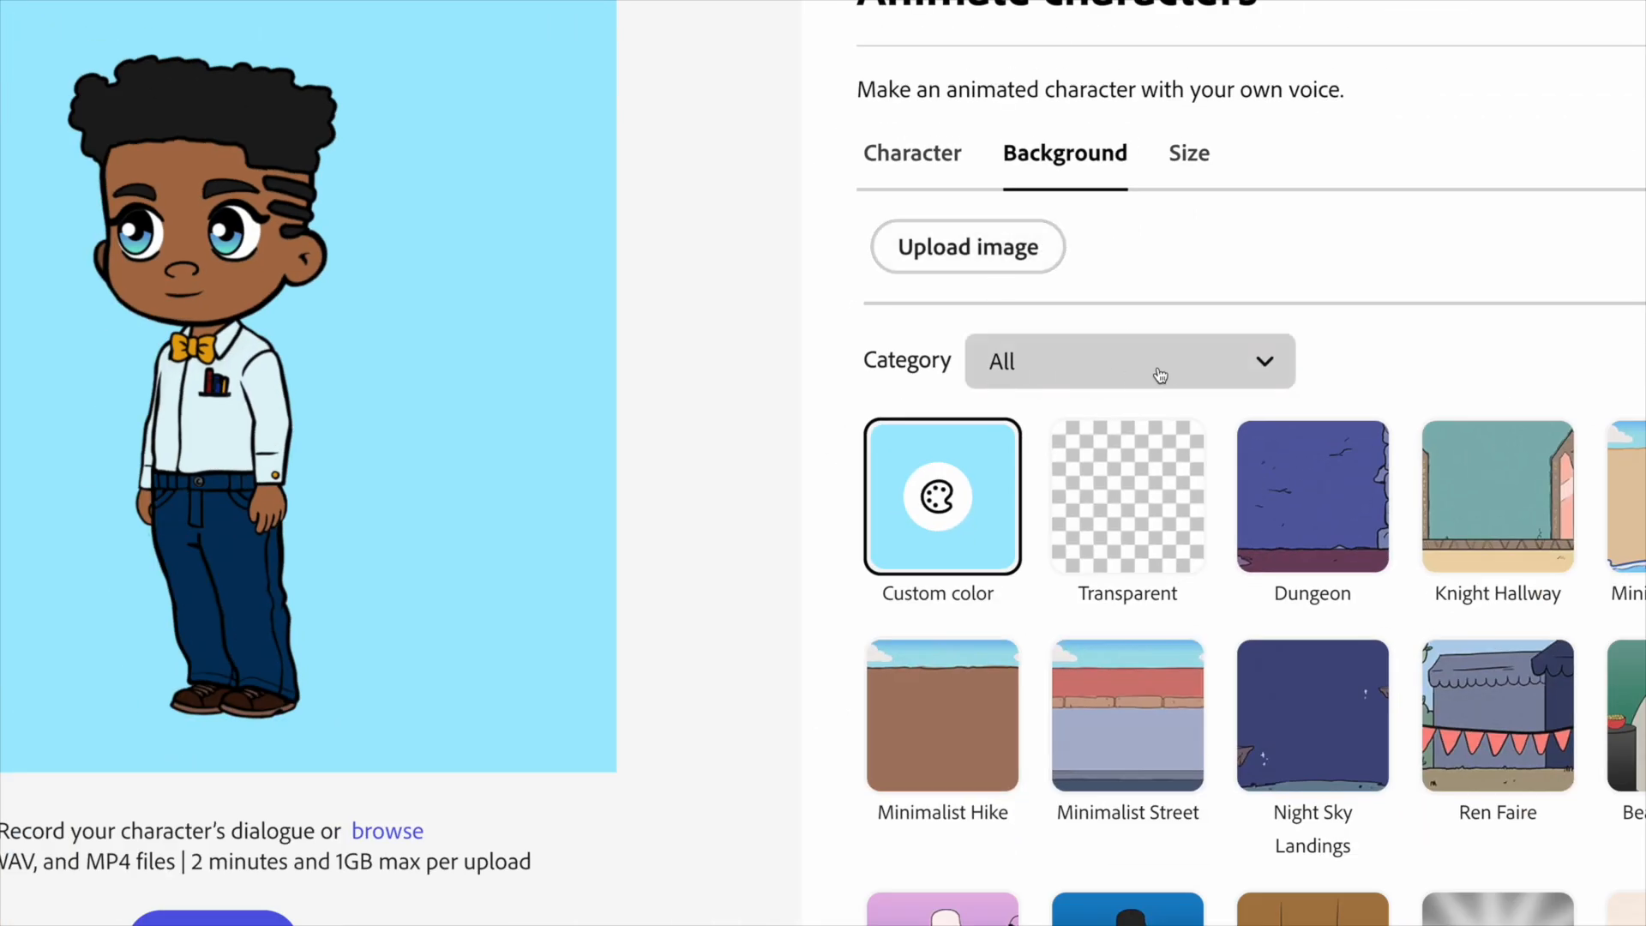
click(1033, 379)
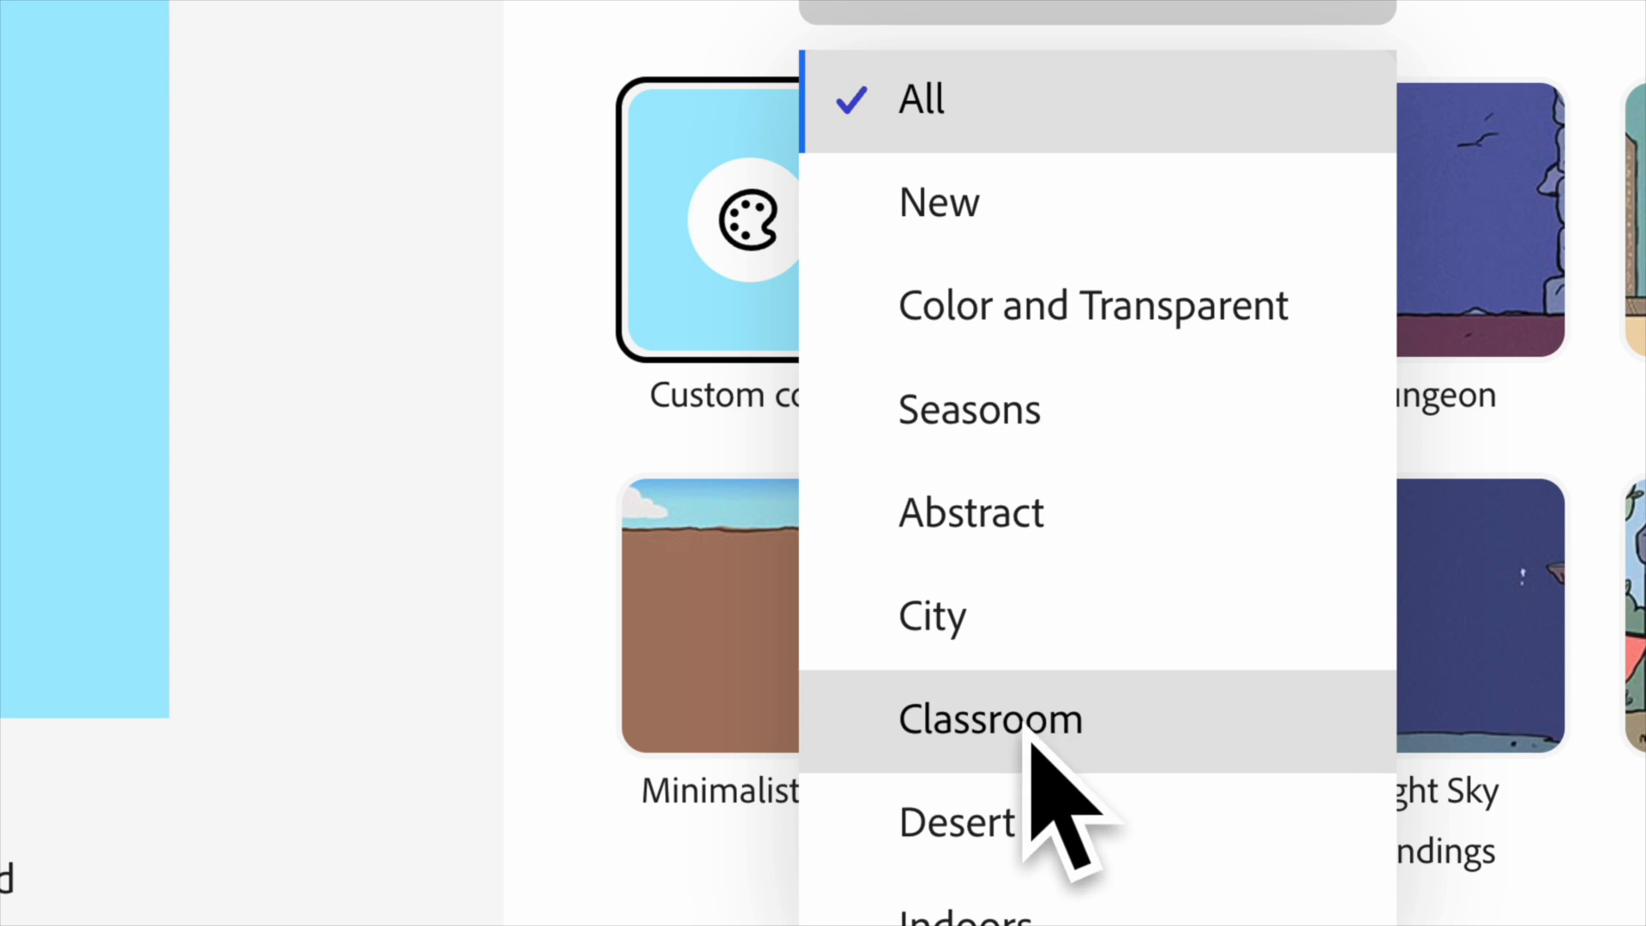
click(1029, 742)
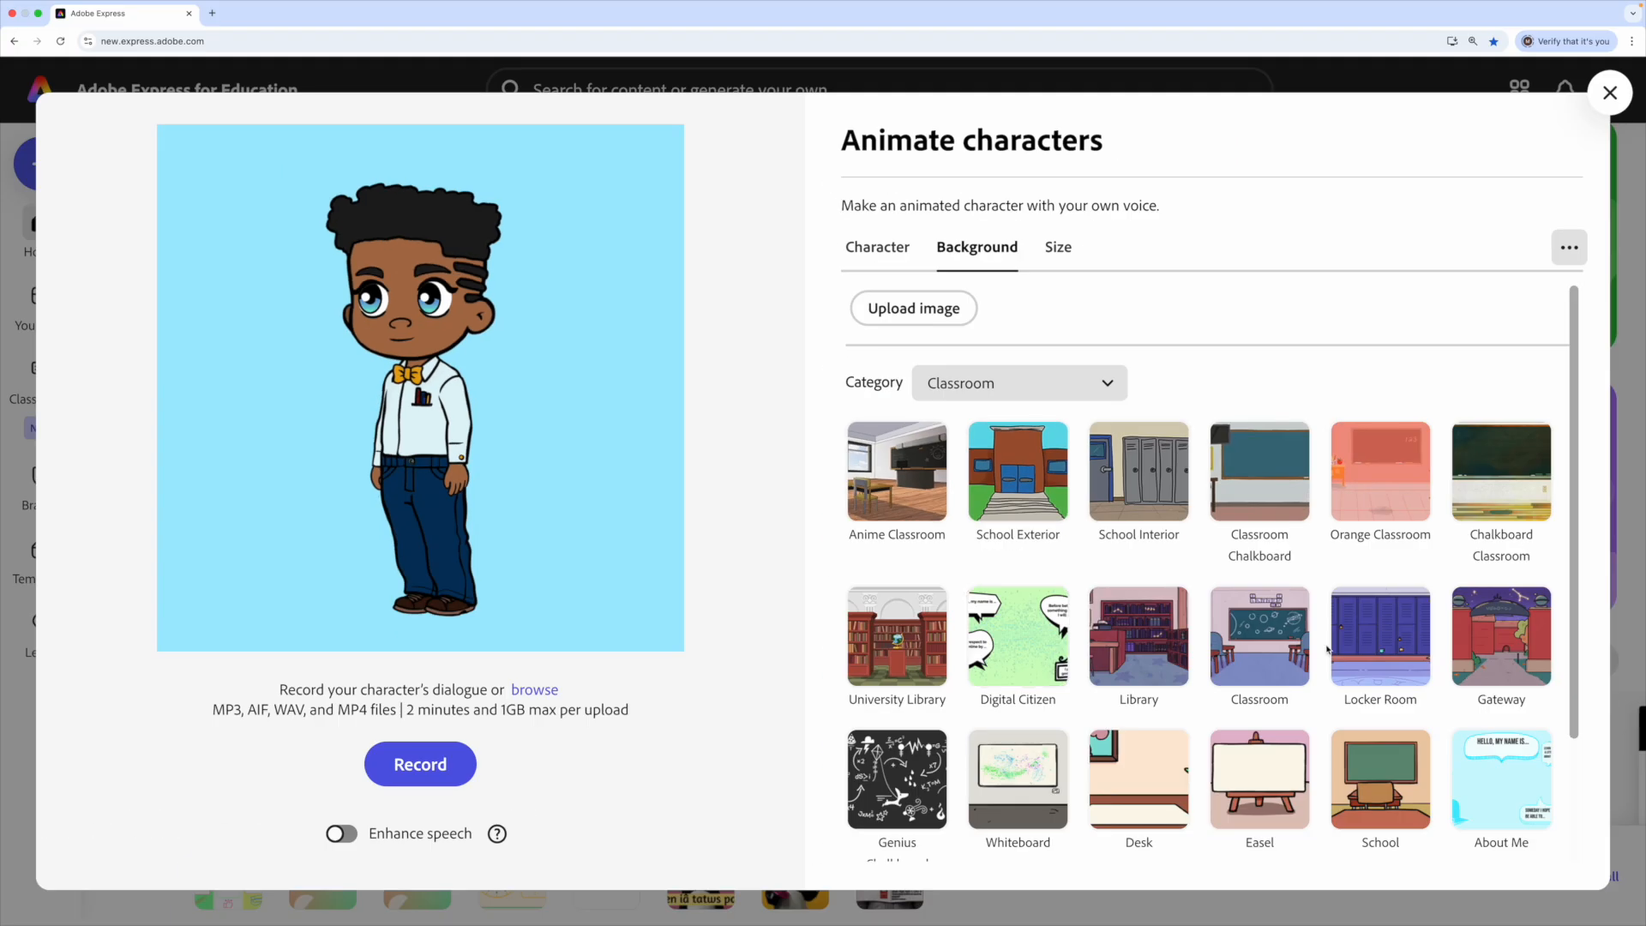
scroll(1327, 648, down, 2)
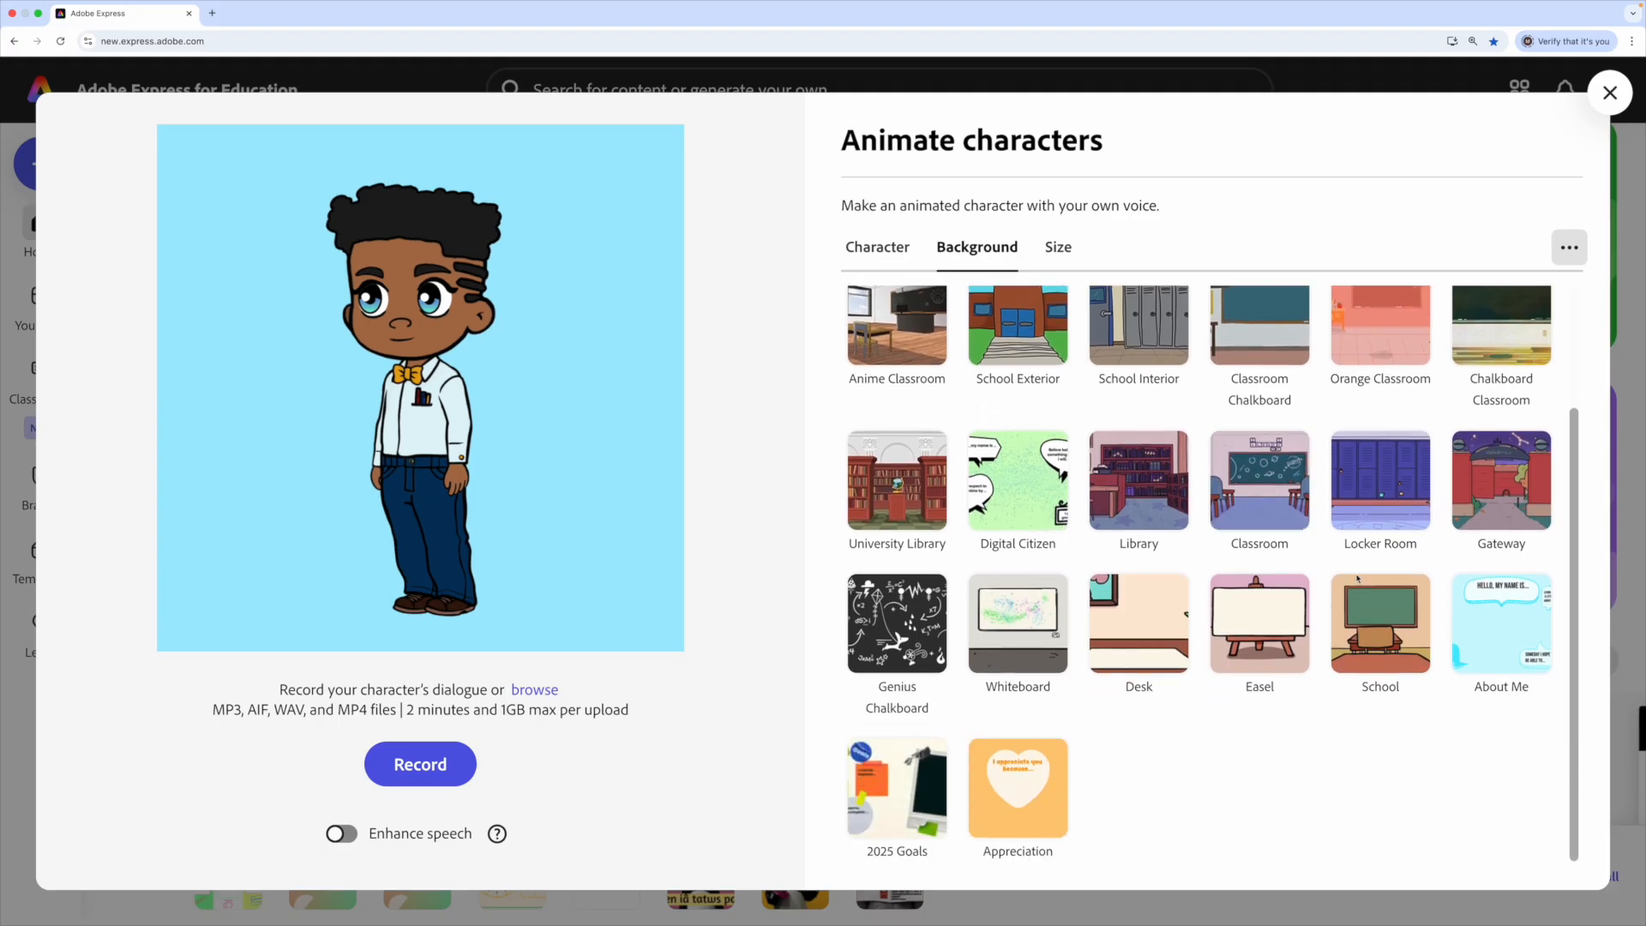
scroll(1361, 587, up, 1)
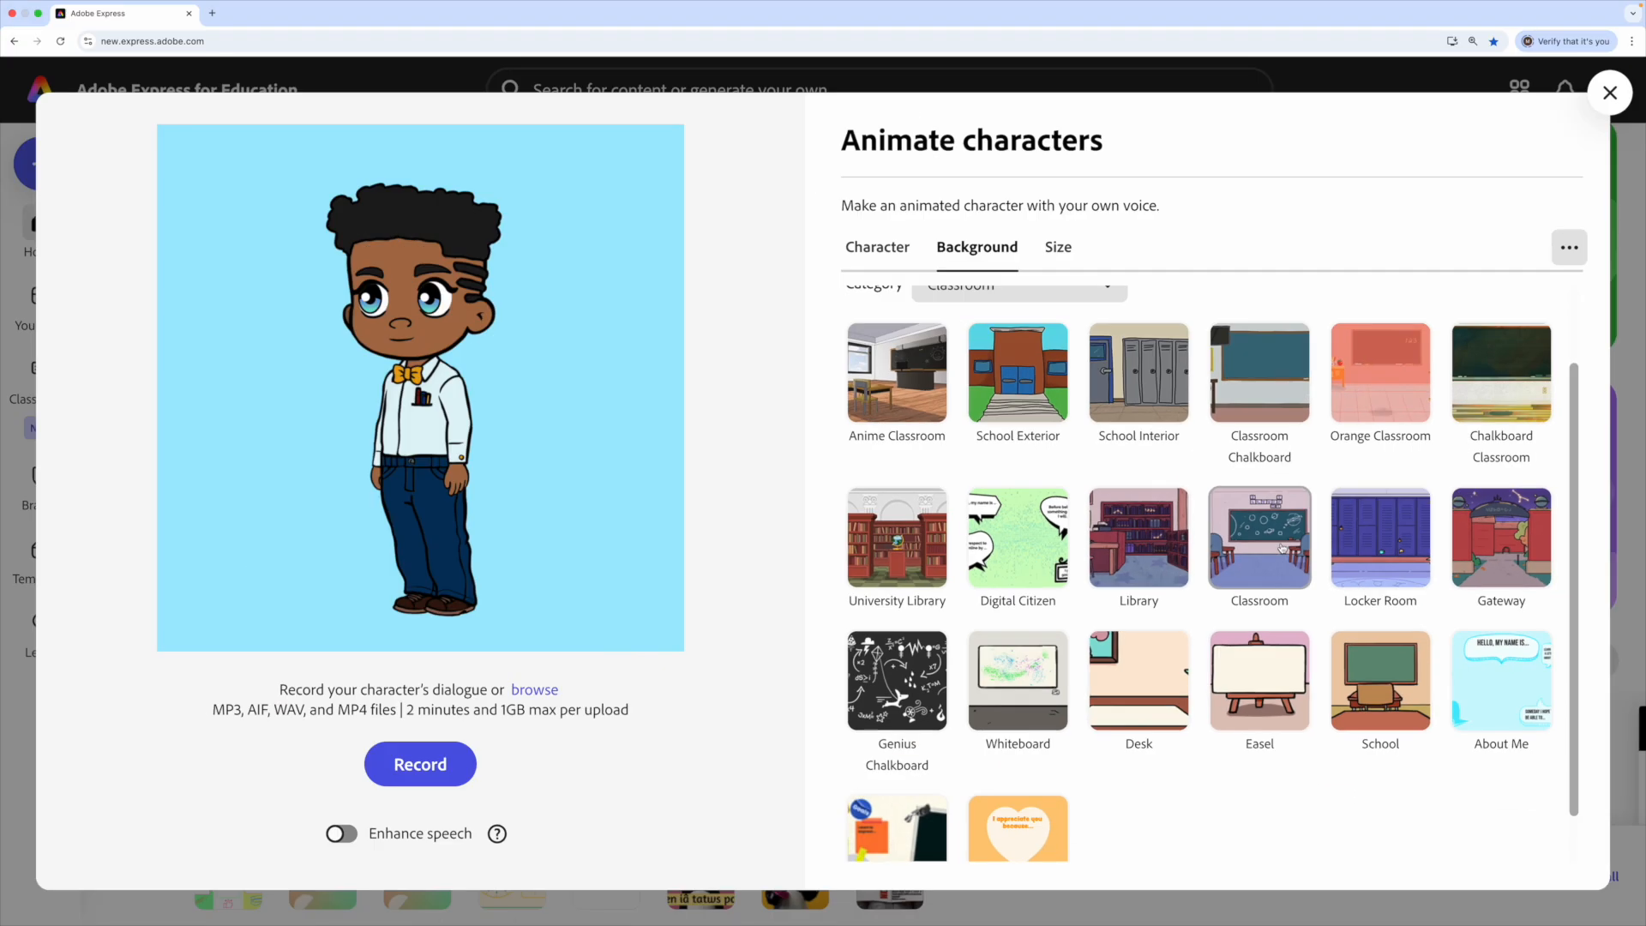
click(1280, 548)
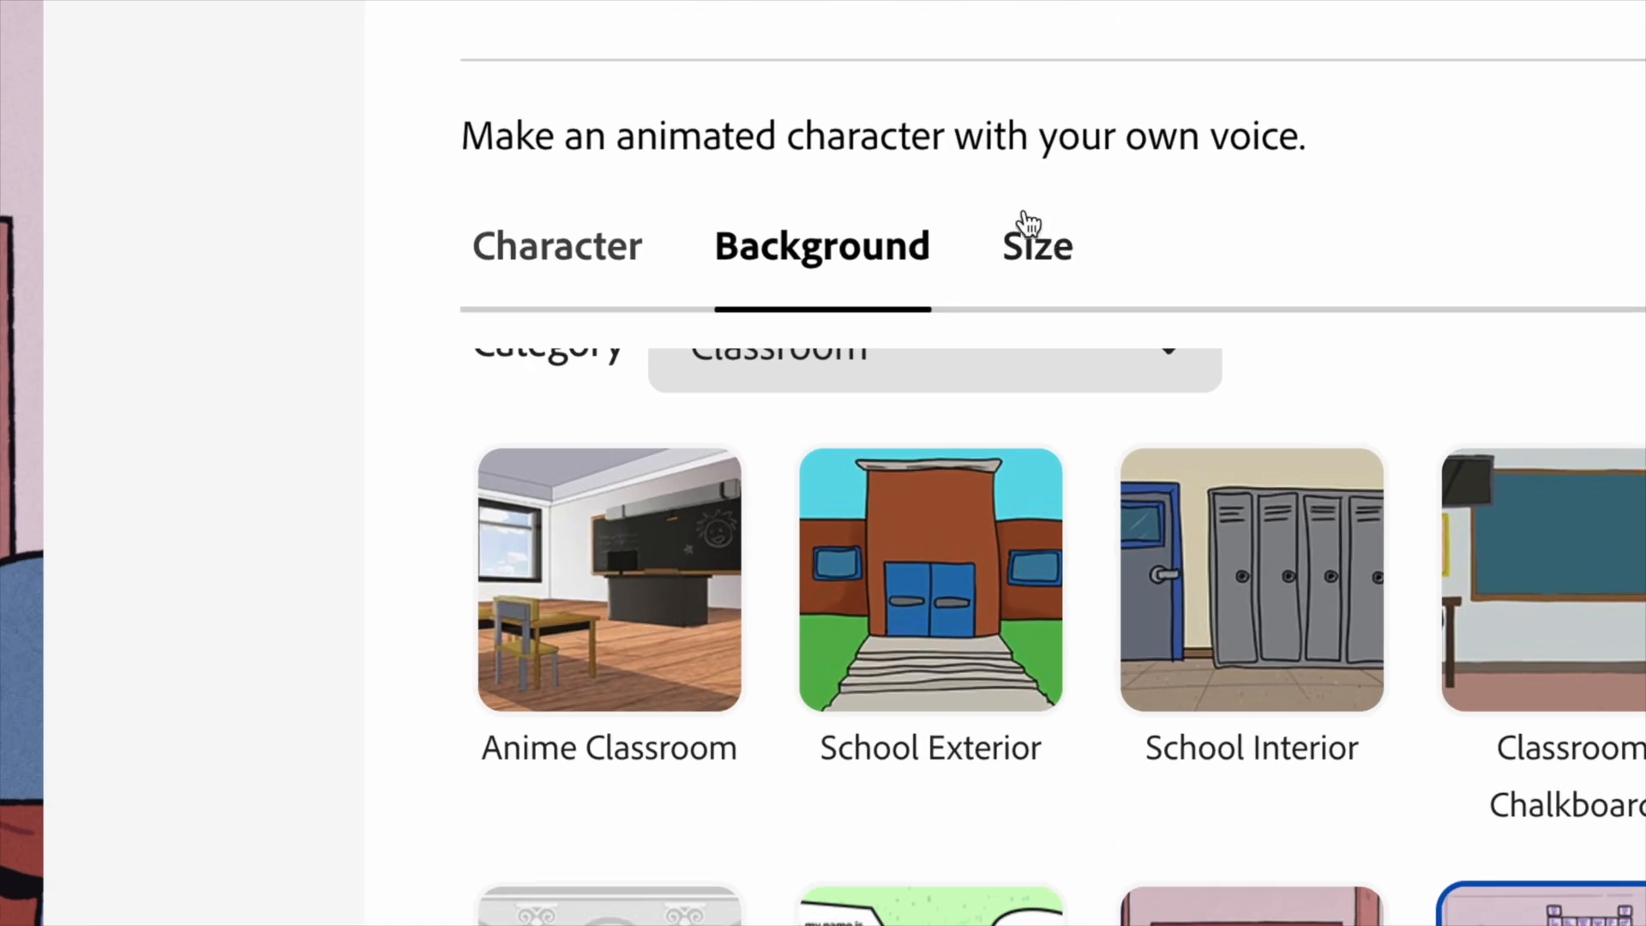
- Switch on Enhance speech in the Size tab and start recording Javi's dialogue
click(1054, 262)
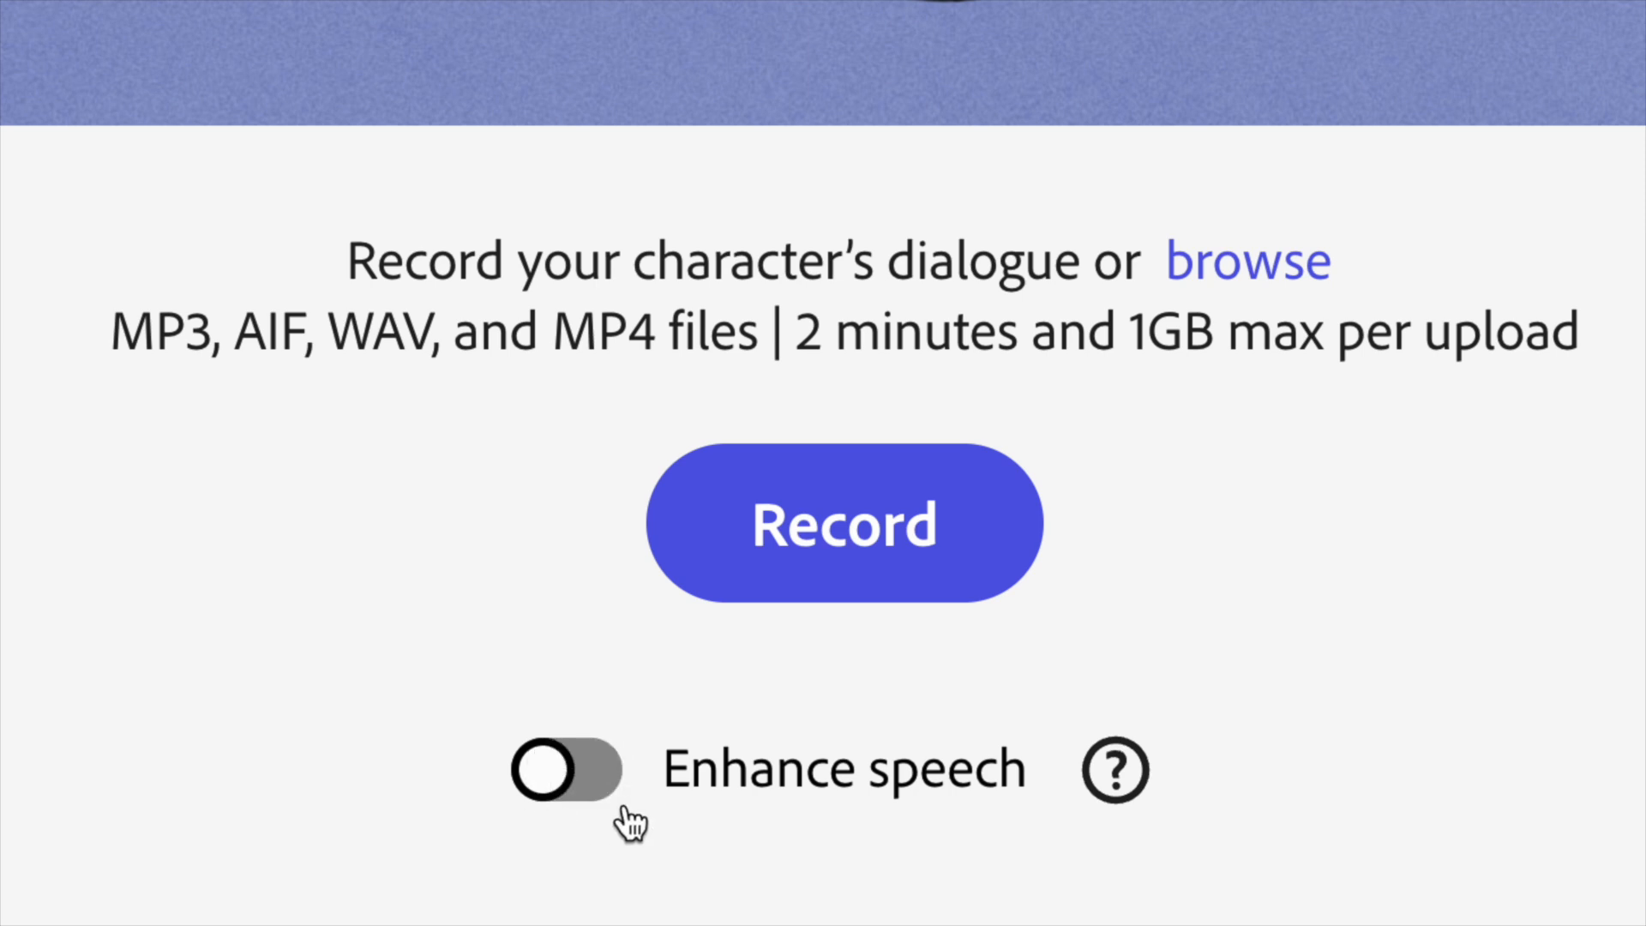
click(555, 782)
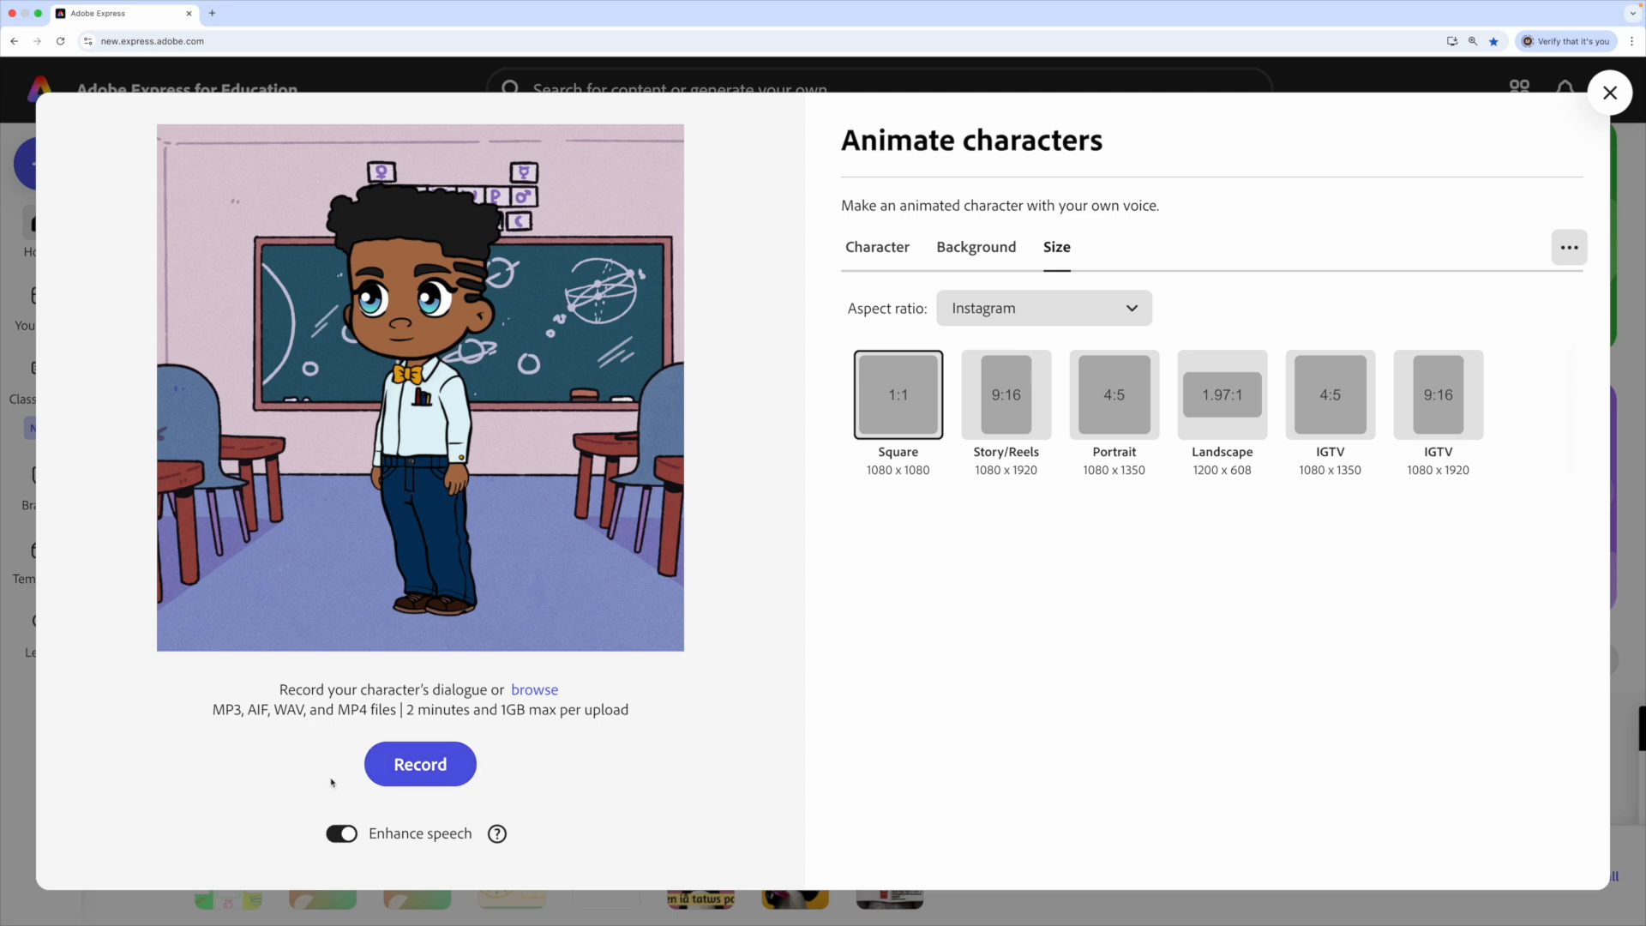
click(408, 772)
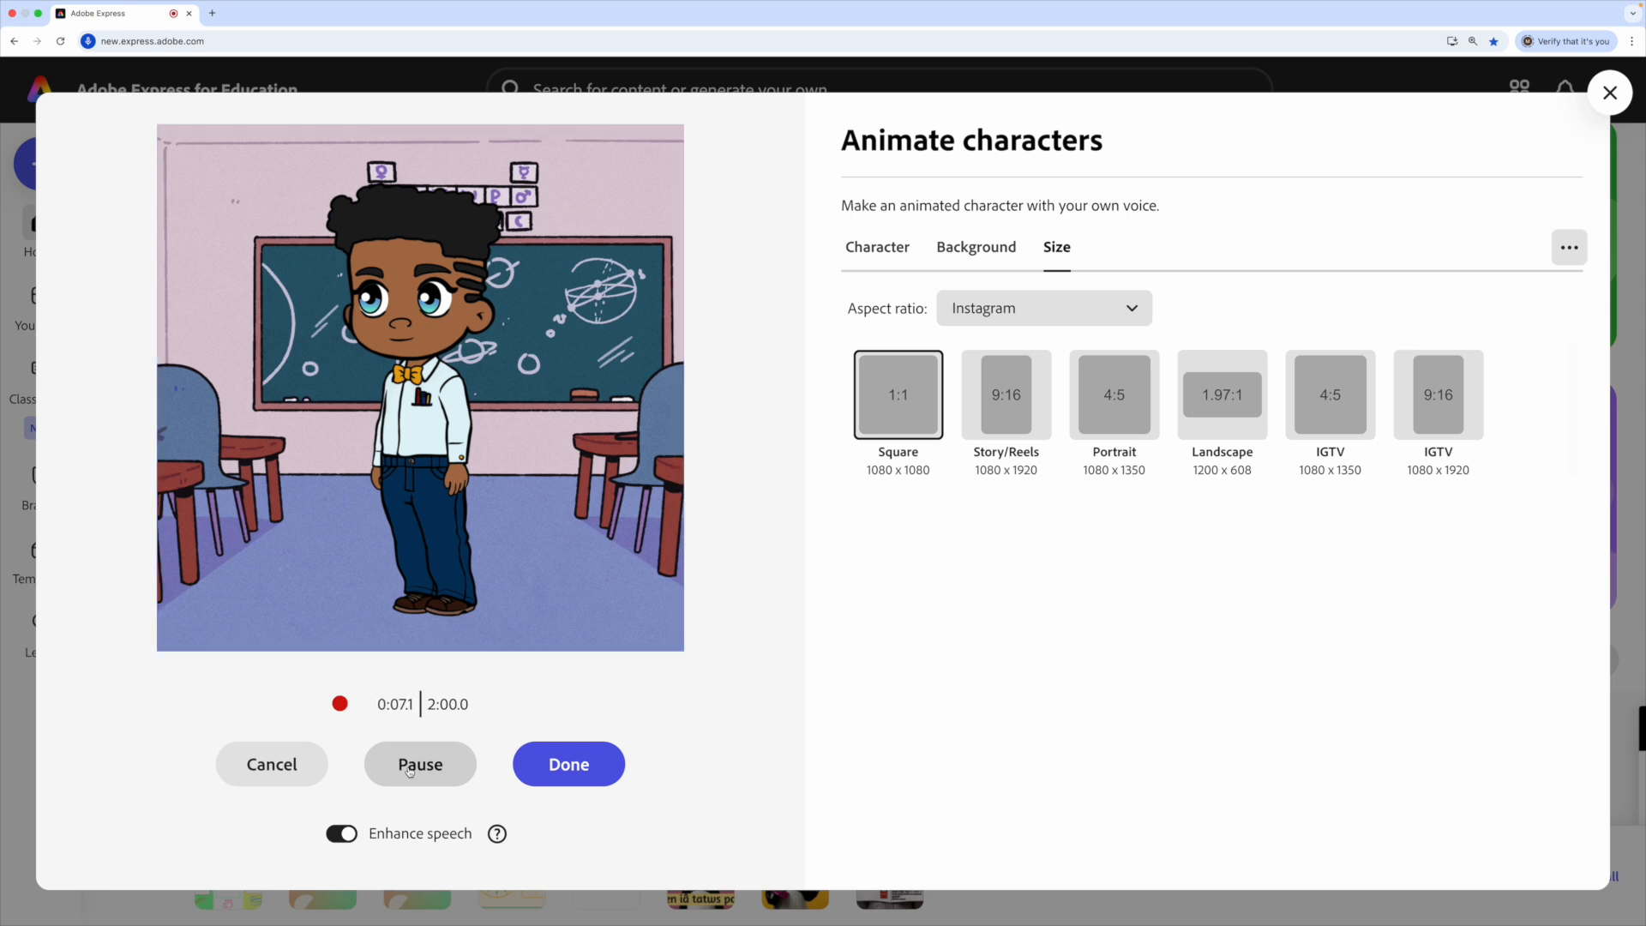
- Stop the 0:09.4 recording with Done and let the animation preview generate
click(591, 771)
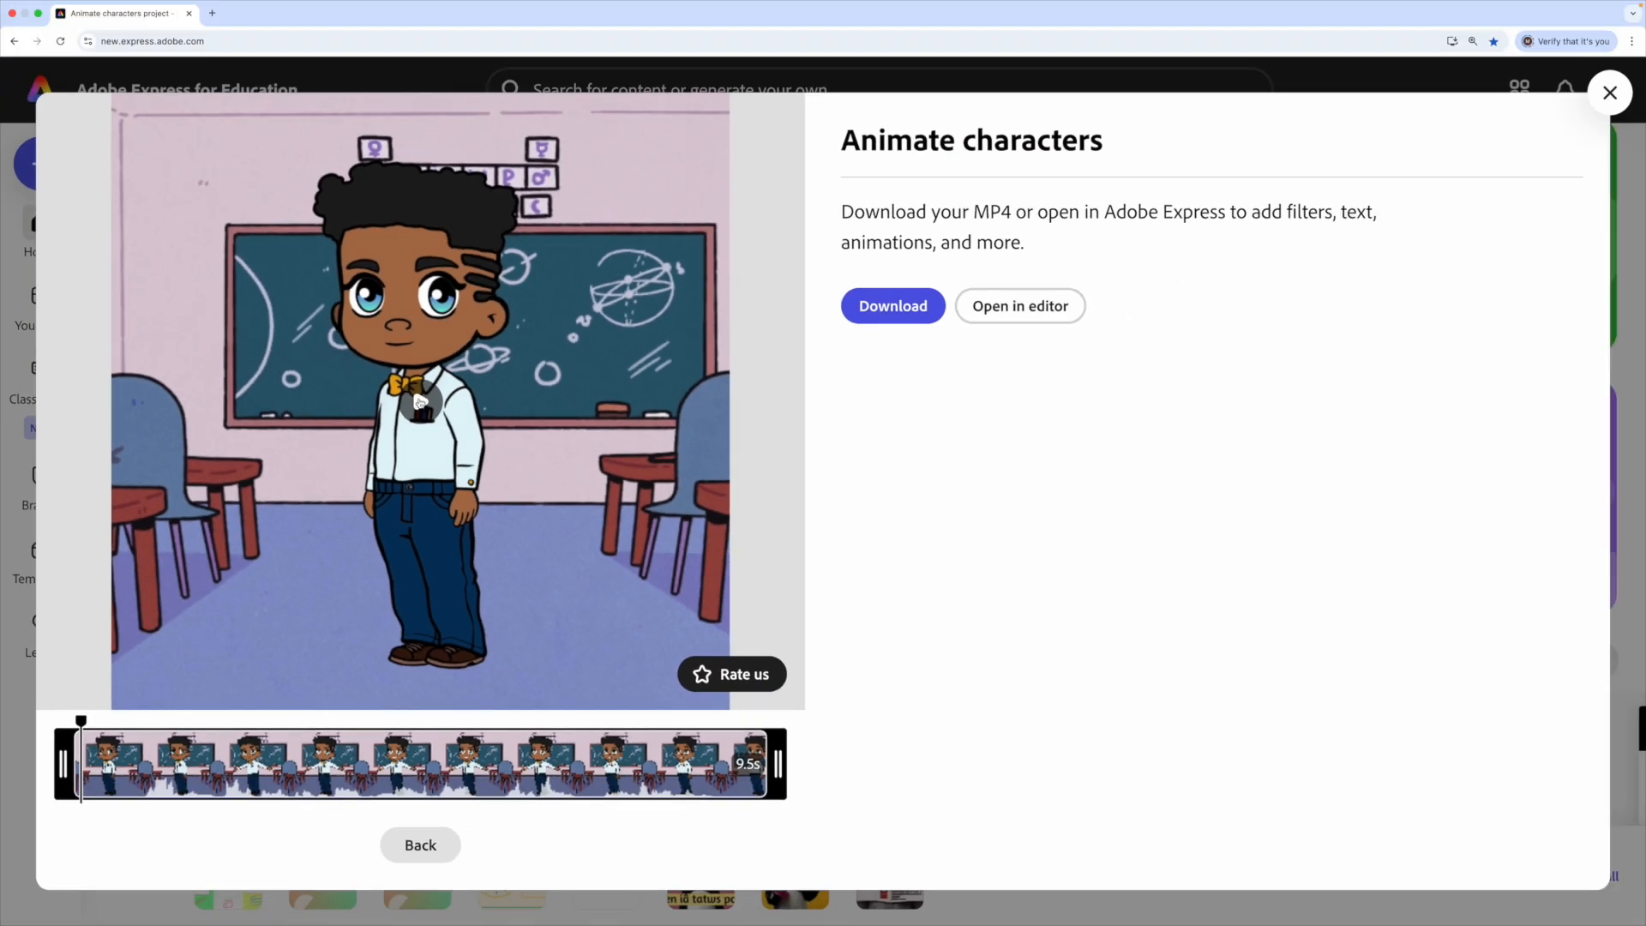
click(420, 403)
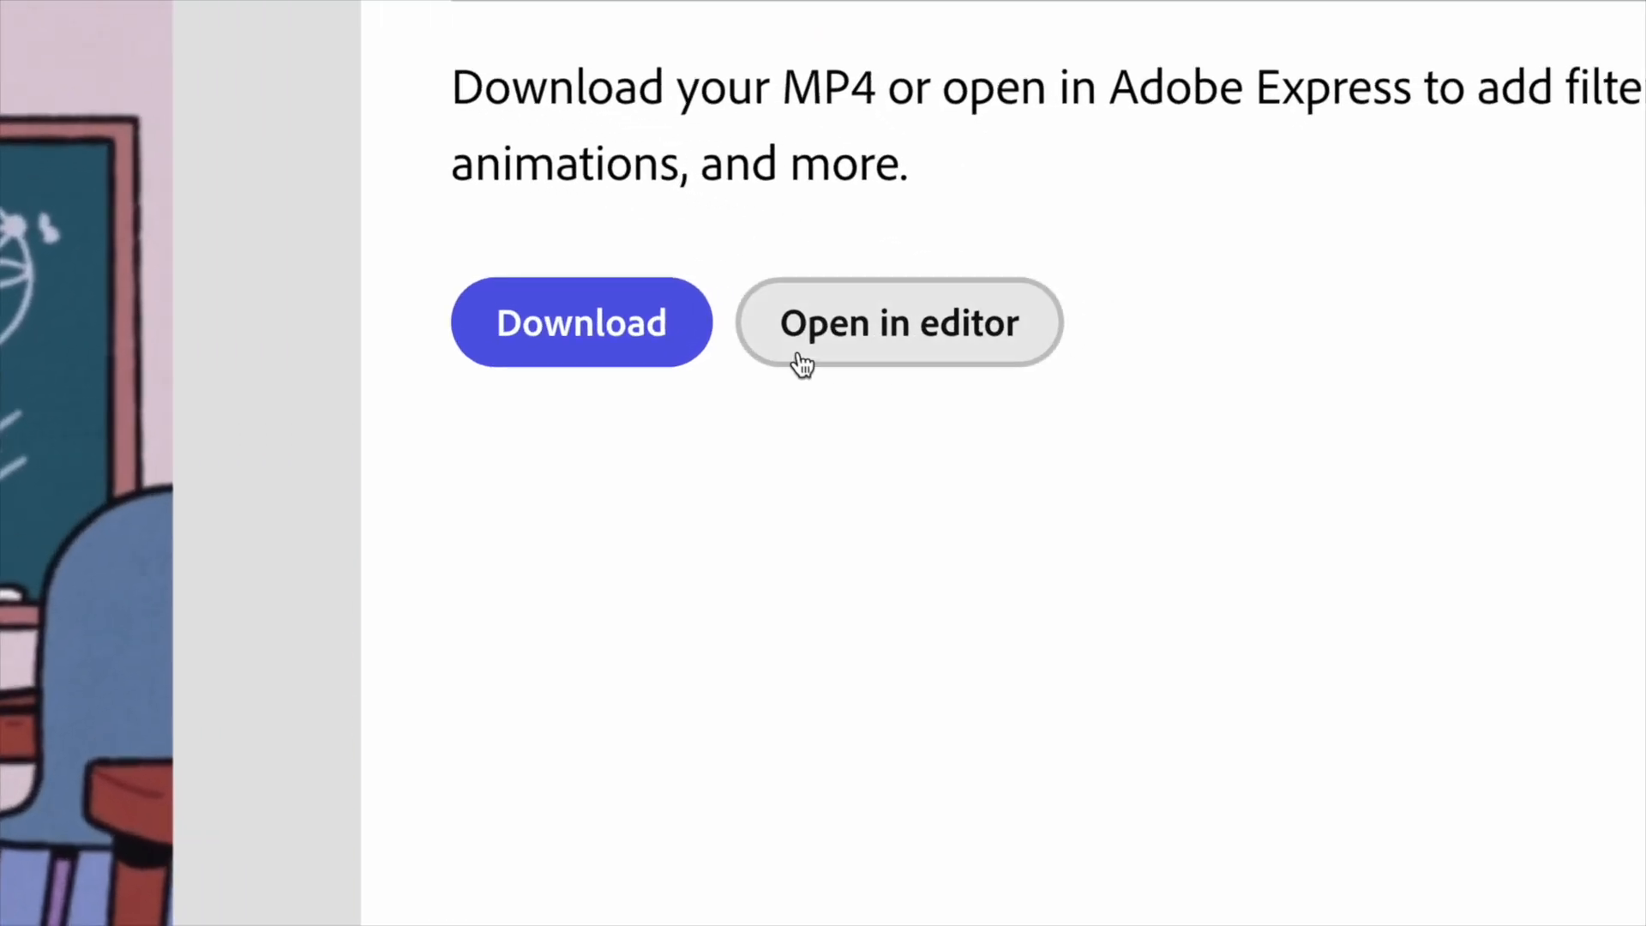
click(953, 360)
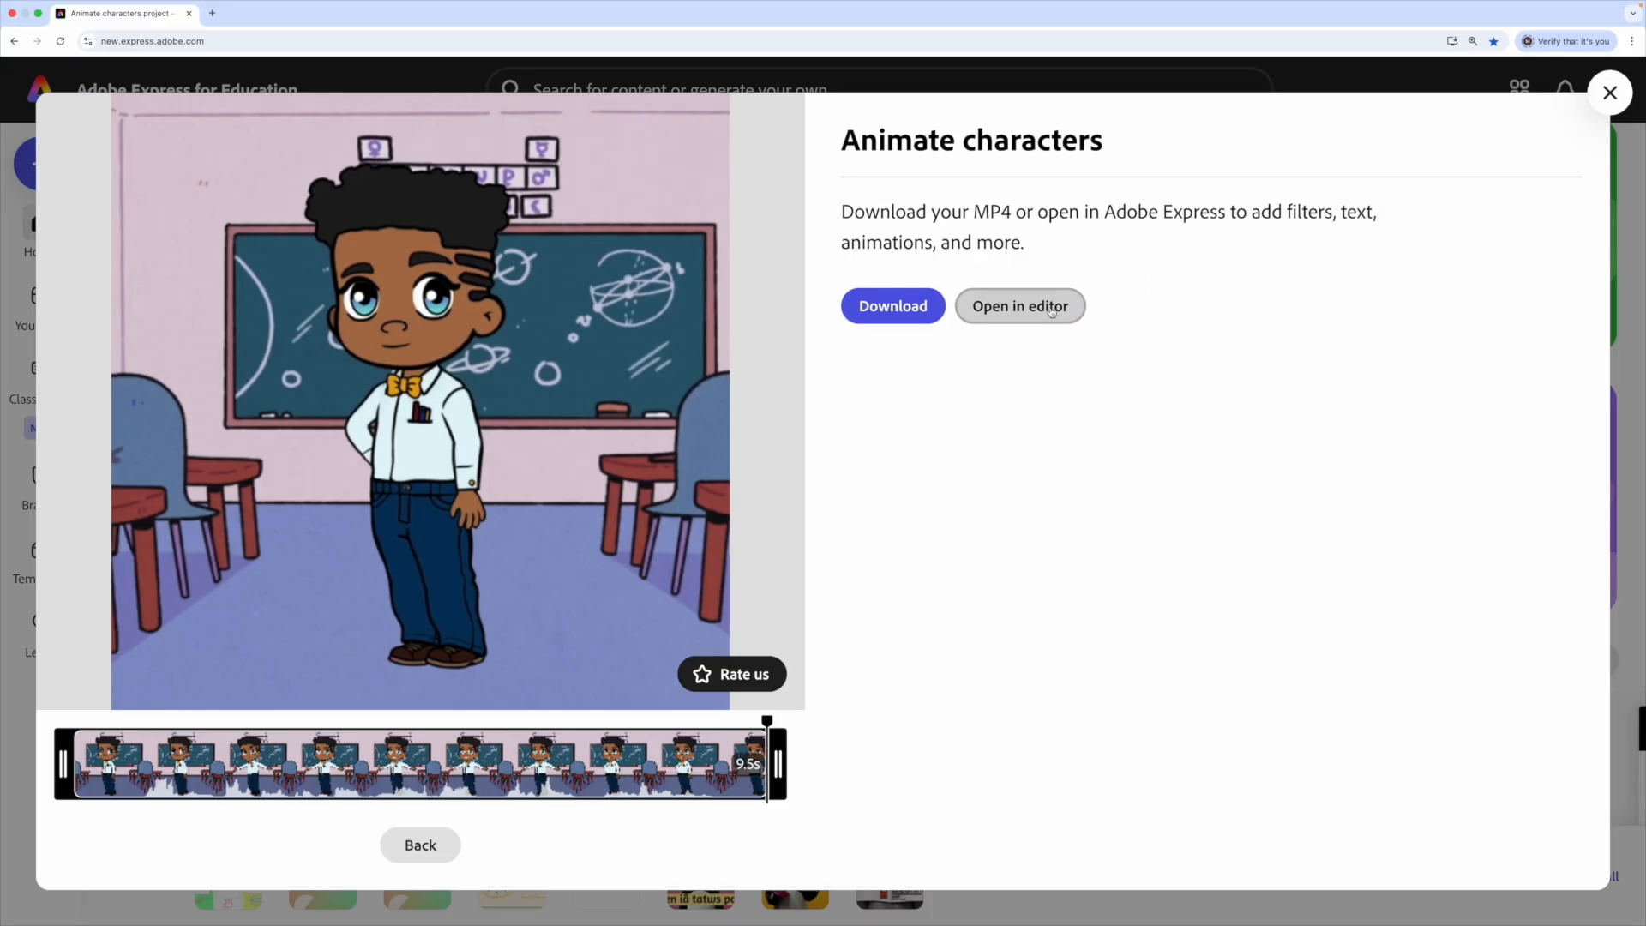
- Open the Javi animation in the full editor and bring up the Text options
click(1051, 308)
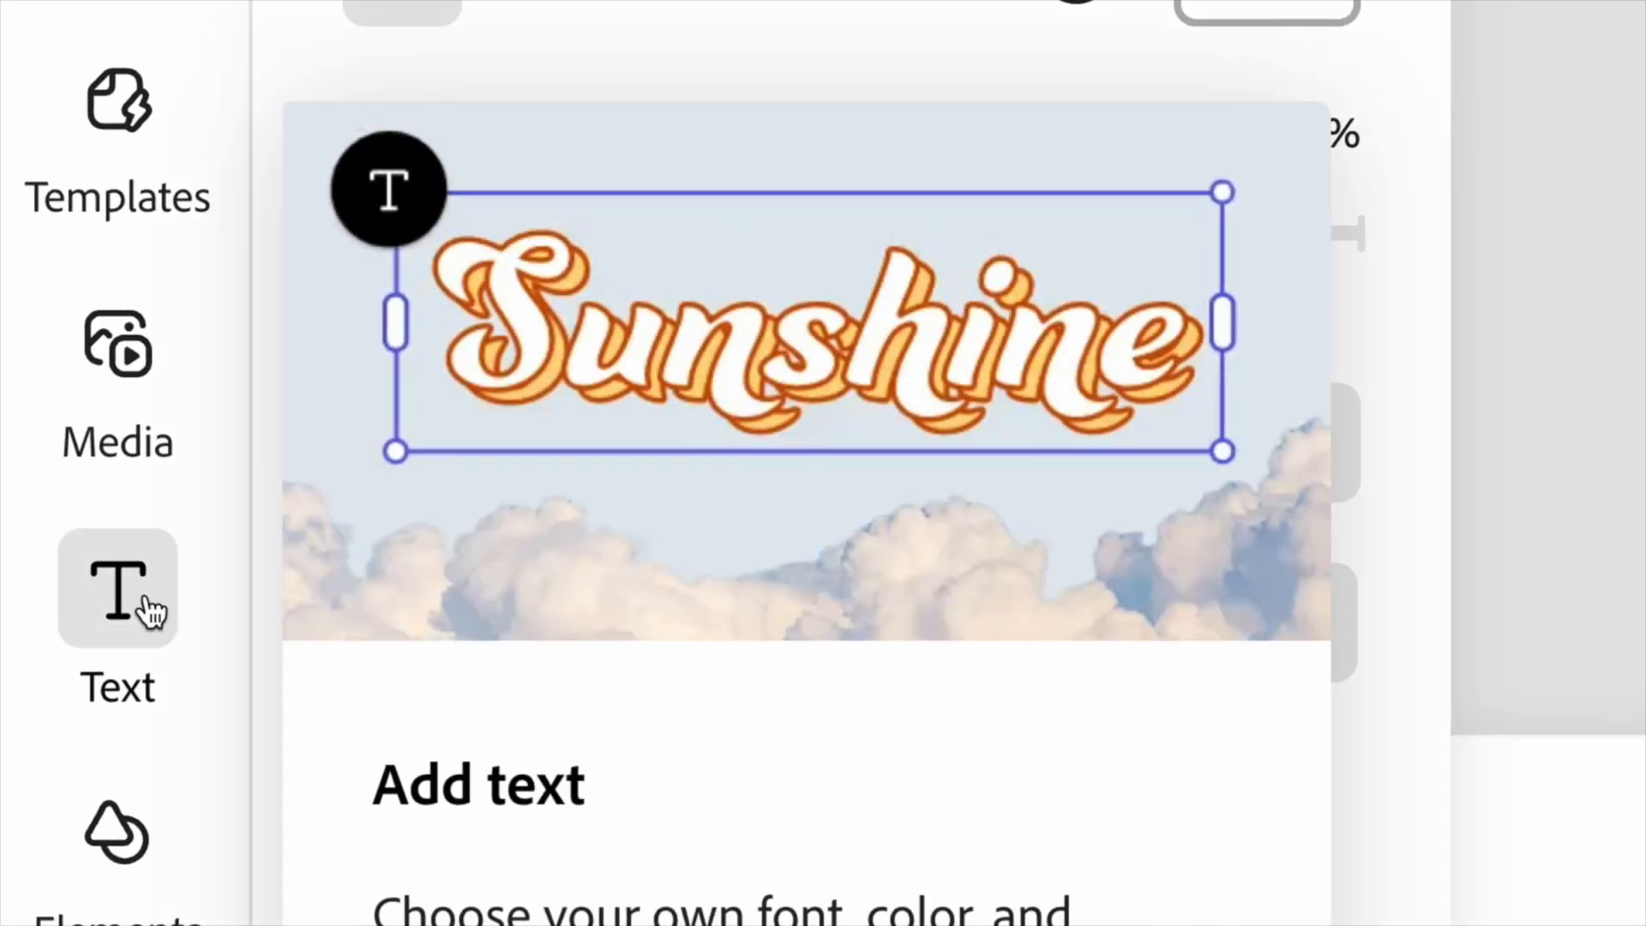
click(92, 617)
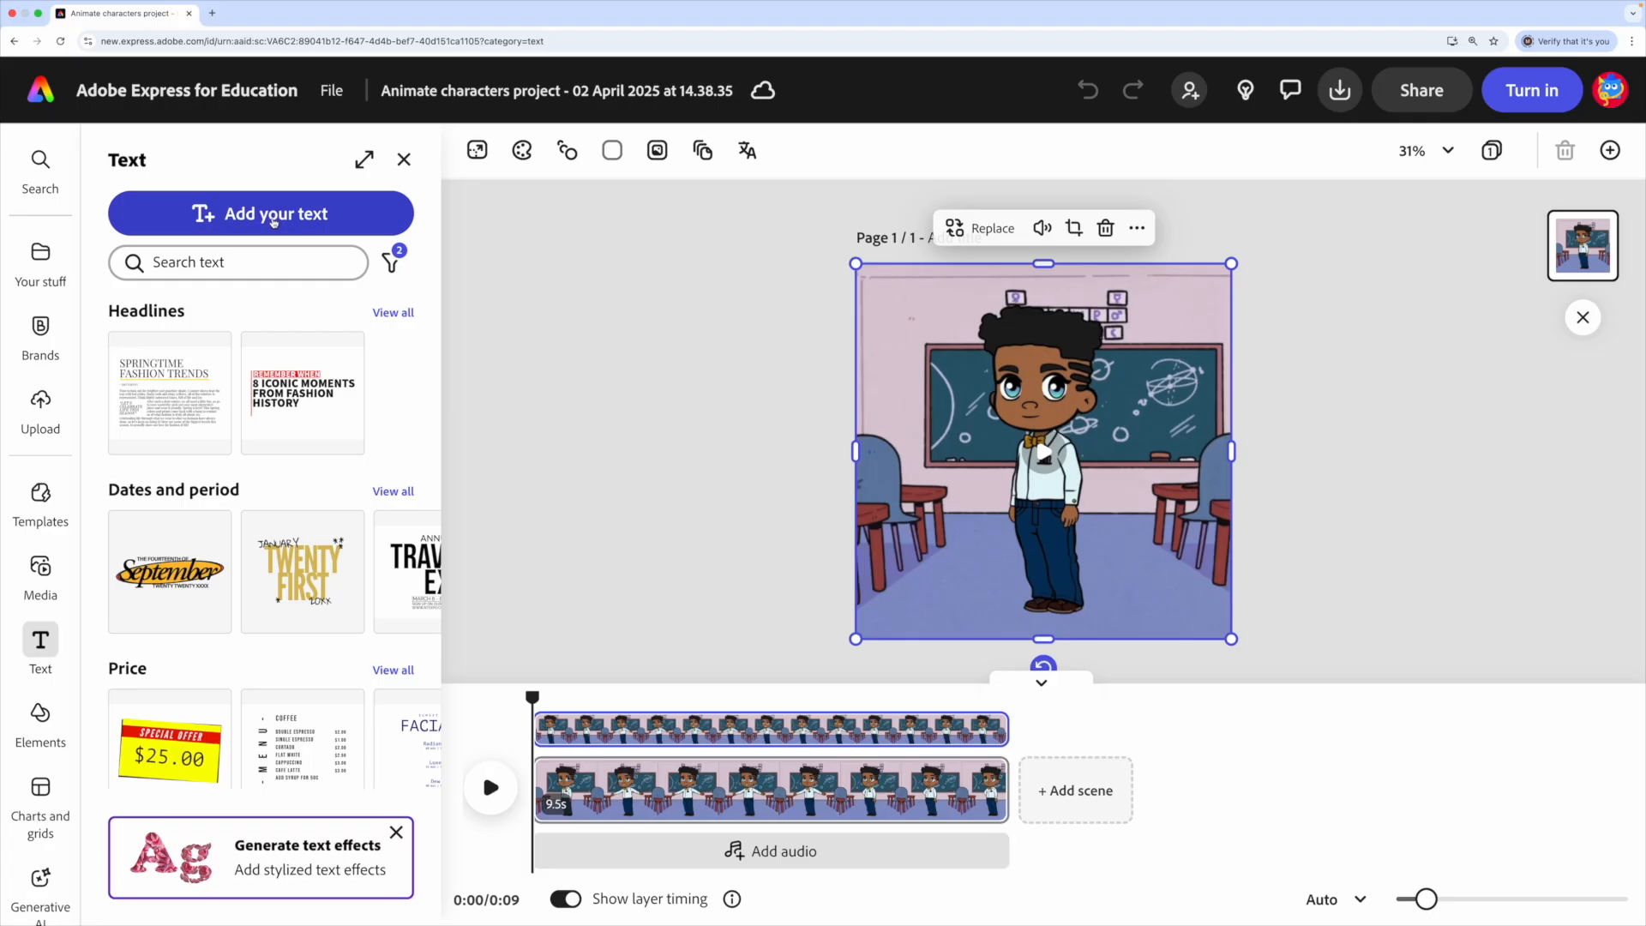
- Add a text box with the author's name byline and fit it along the scene's bottom edge
click(506, 285)
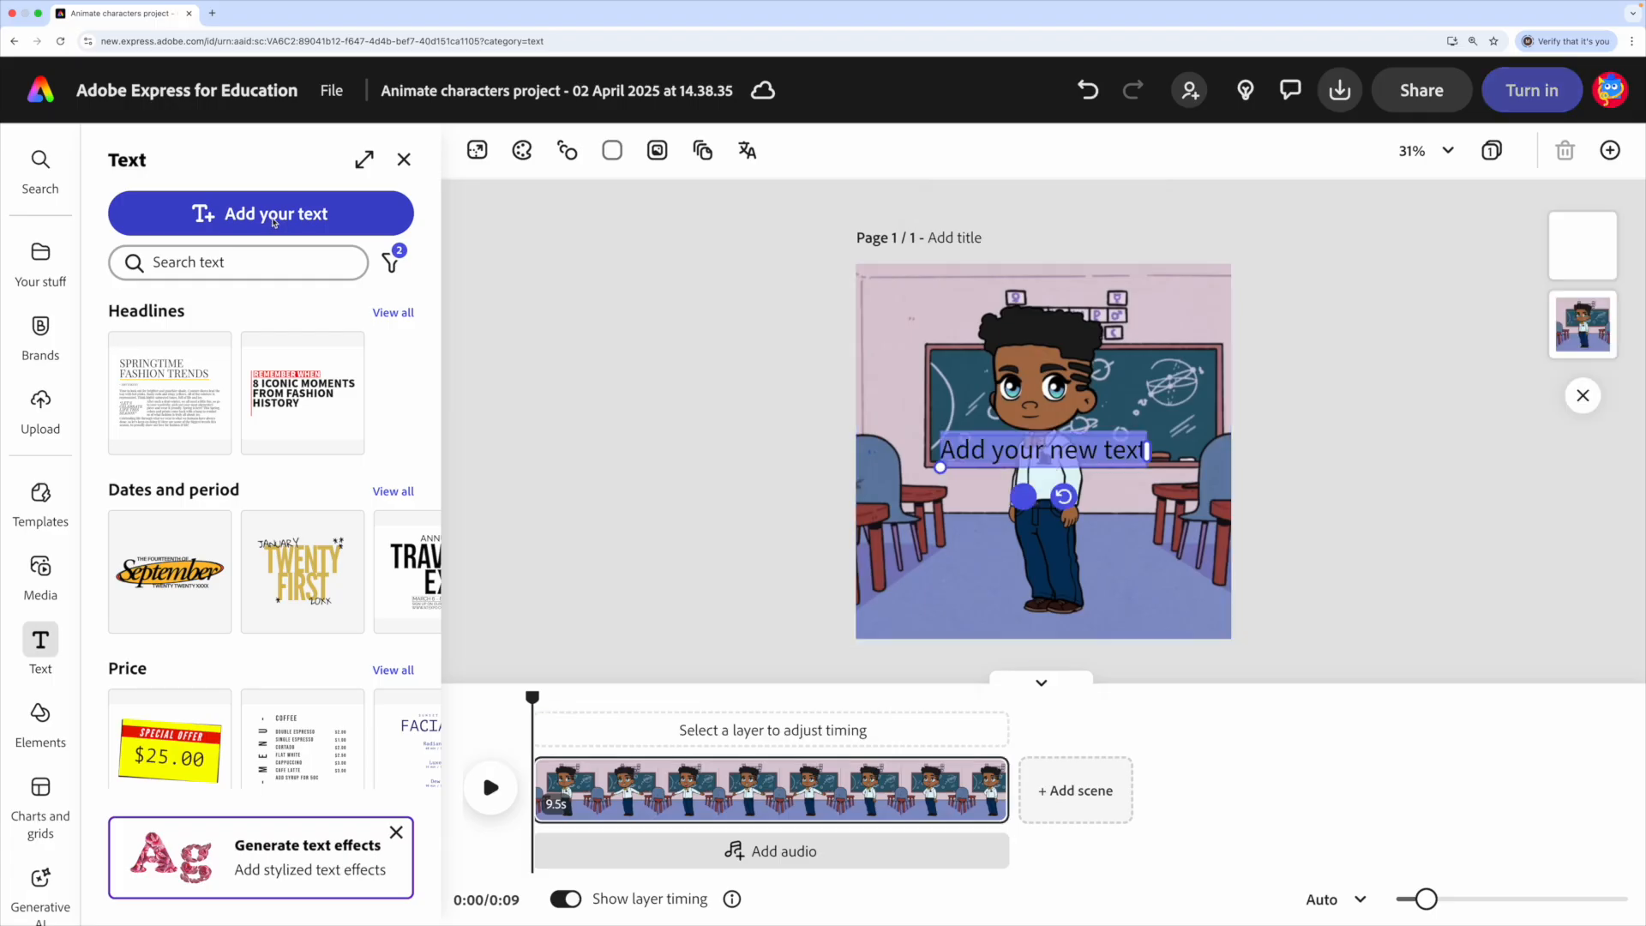
text(by Meredudd Jones)
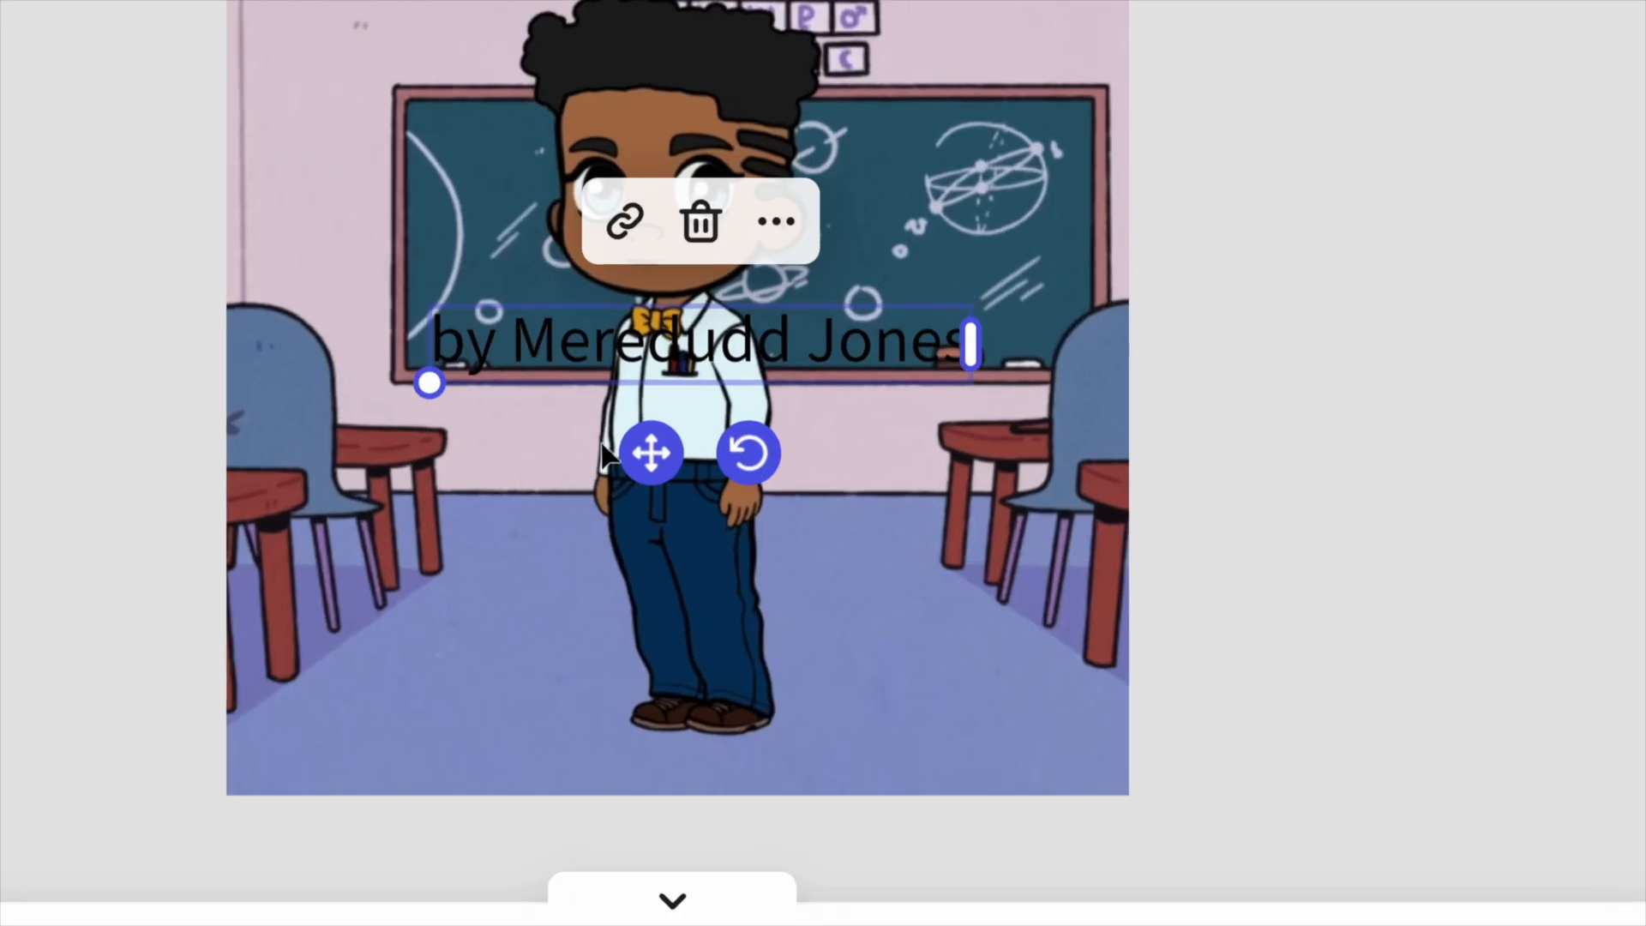
drag(653, 450, 723, 750)
drag(511, 697, 280, 767)
drag(1061, 674, 1029, 651)
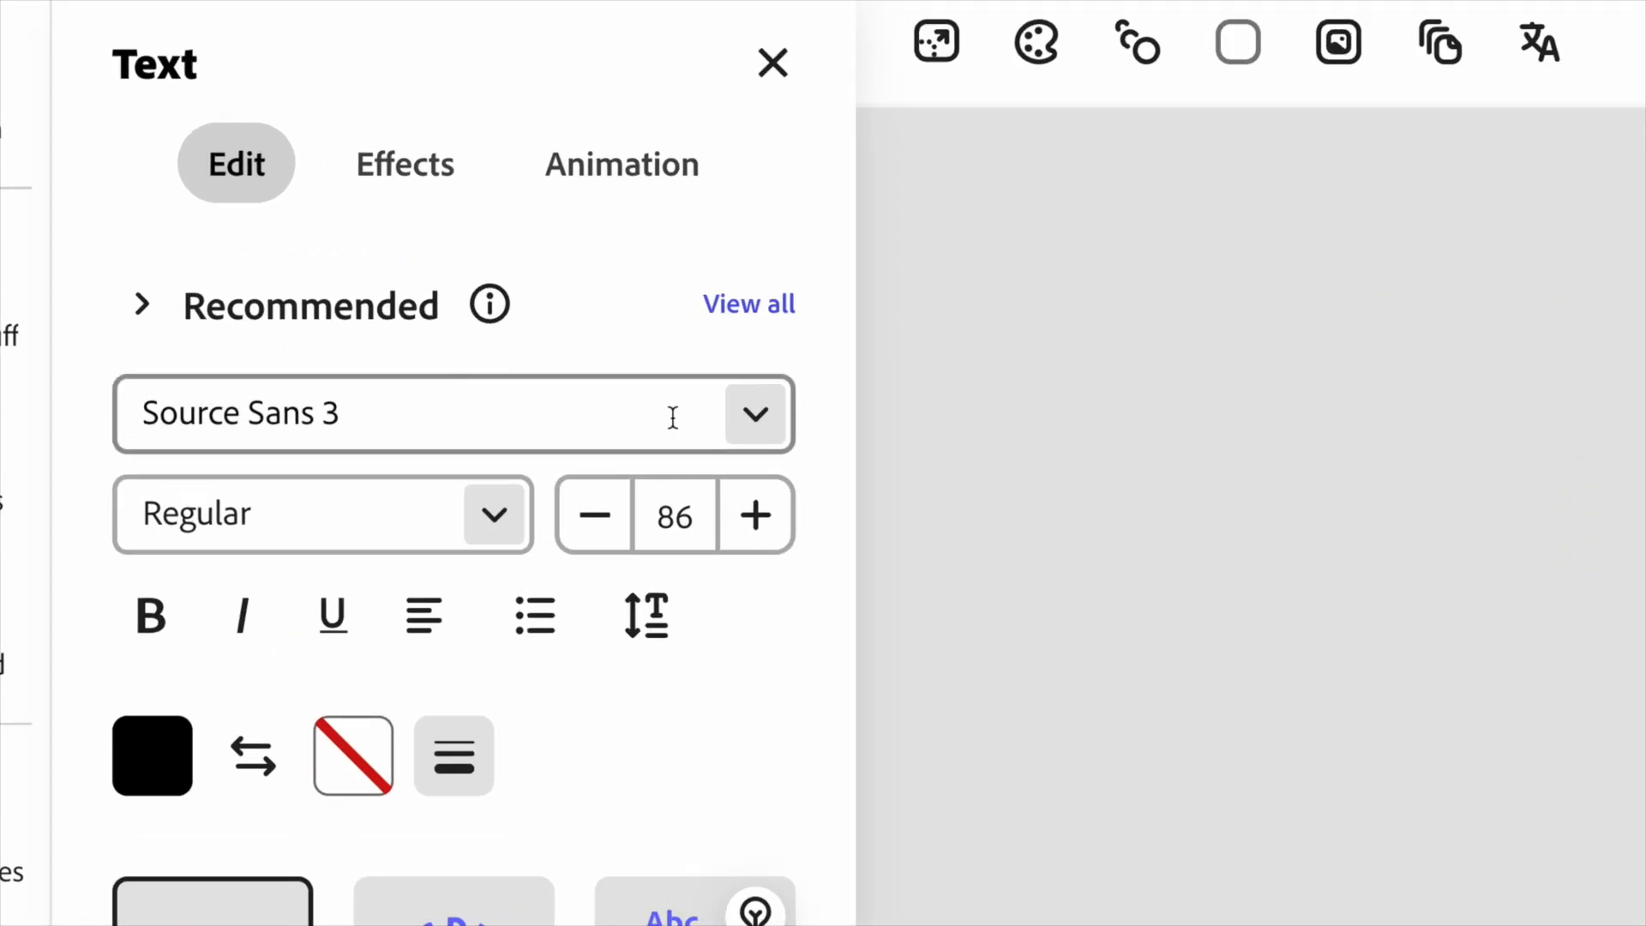
- Set the byline font to Joongnajoche OTF Medium at size 93, keeping it along the bottom
click(749, 421)
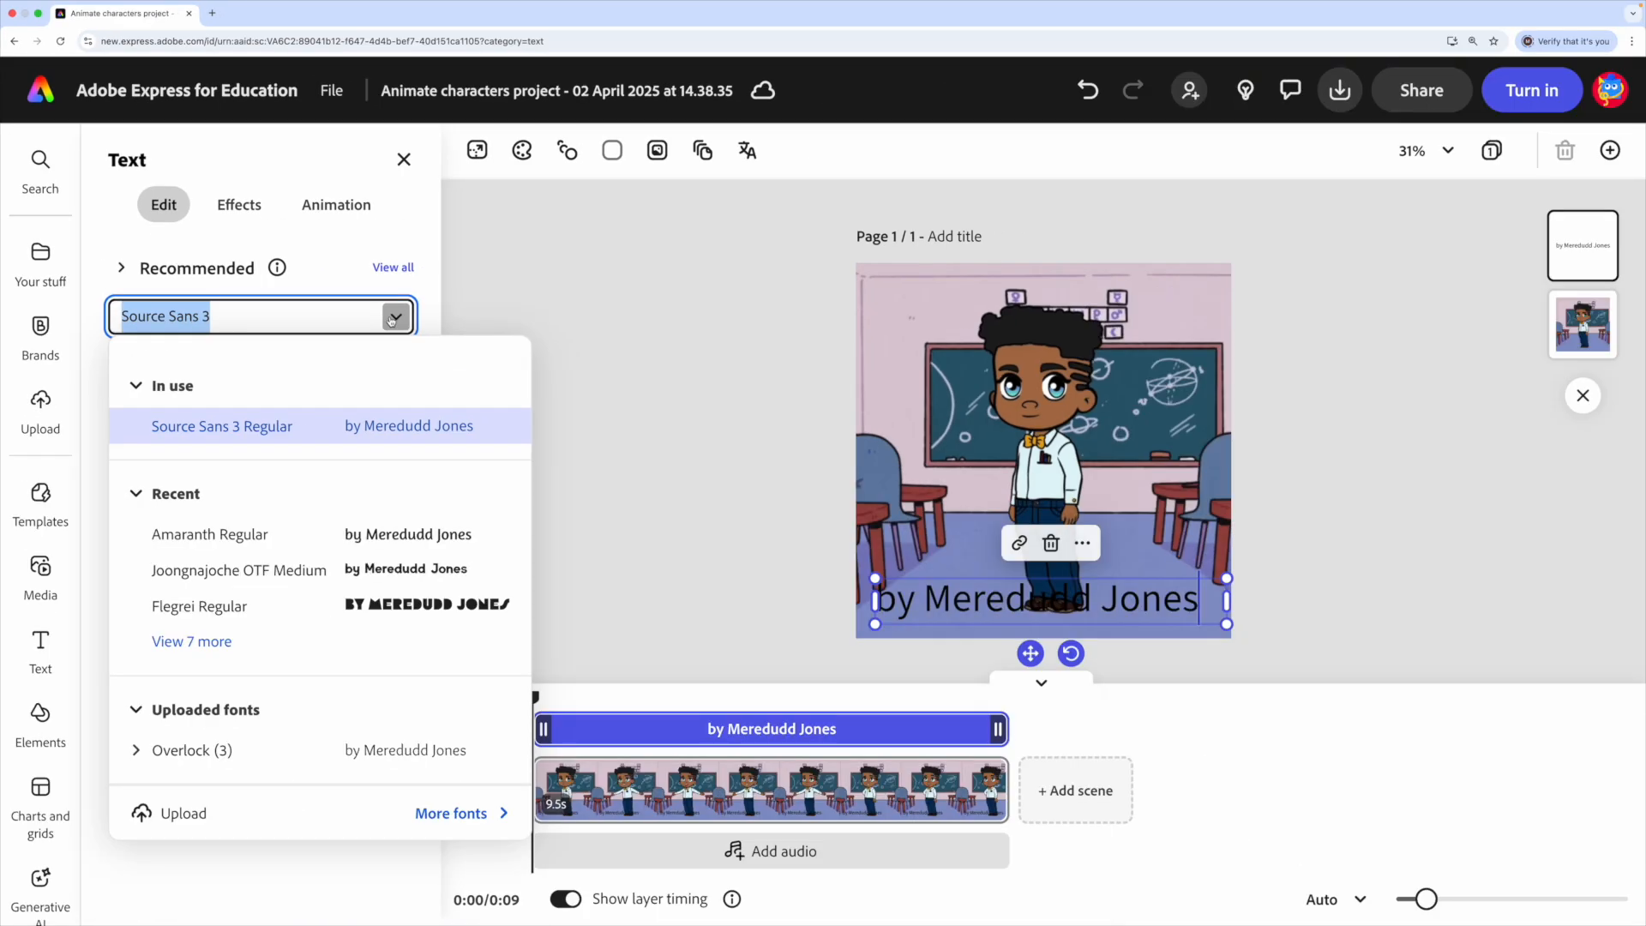
click(430, 576)
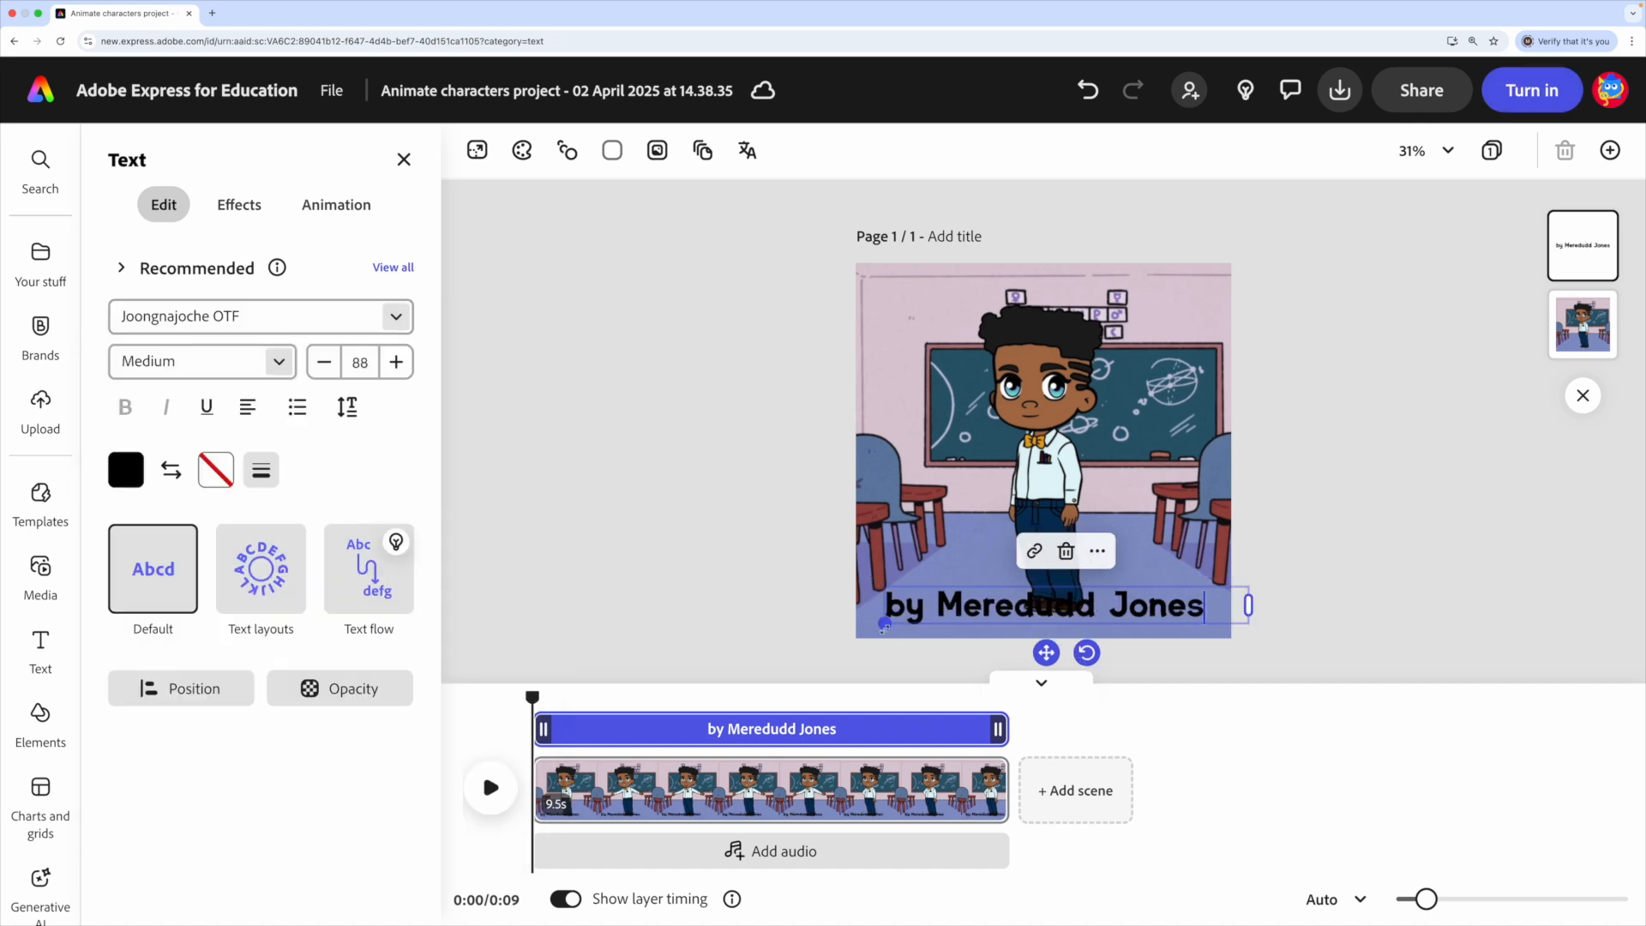
drag(884, 623, 864, 626)
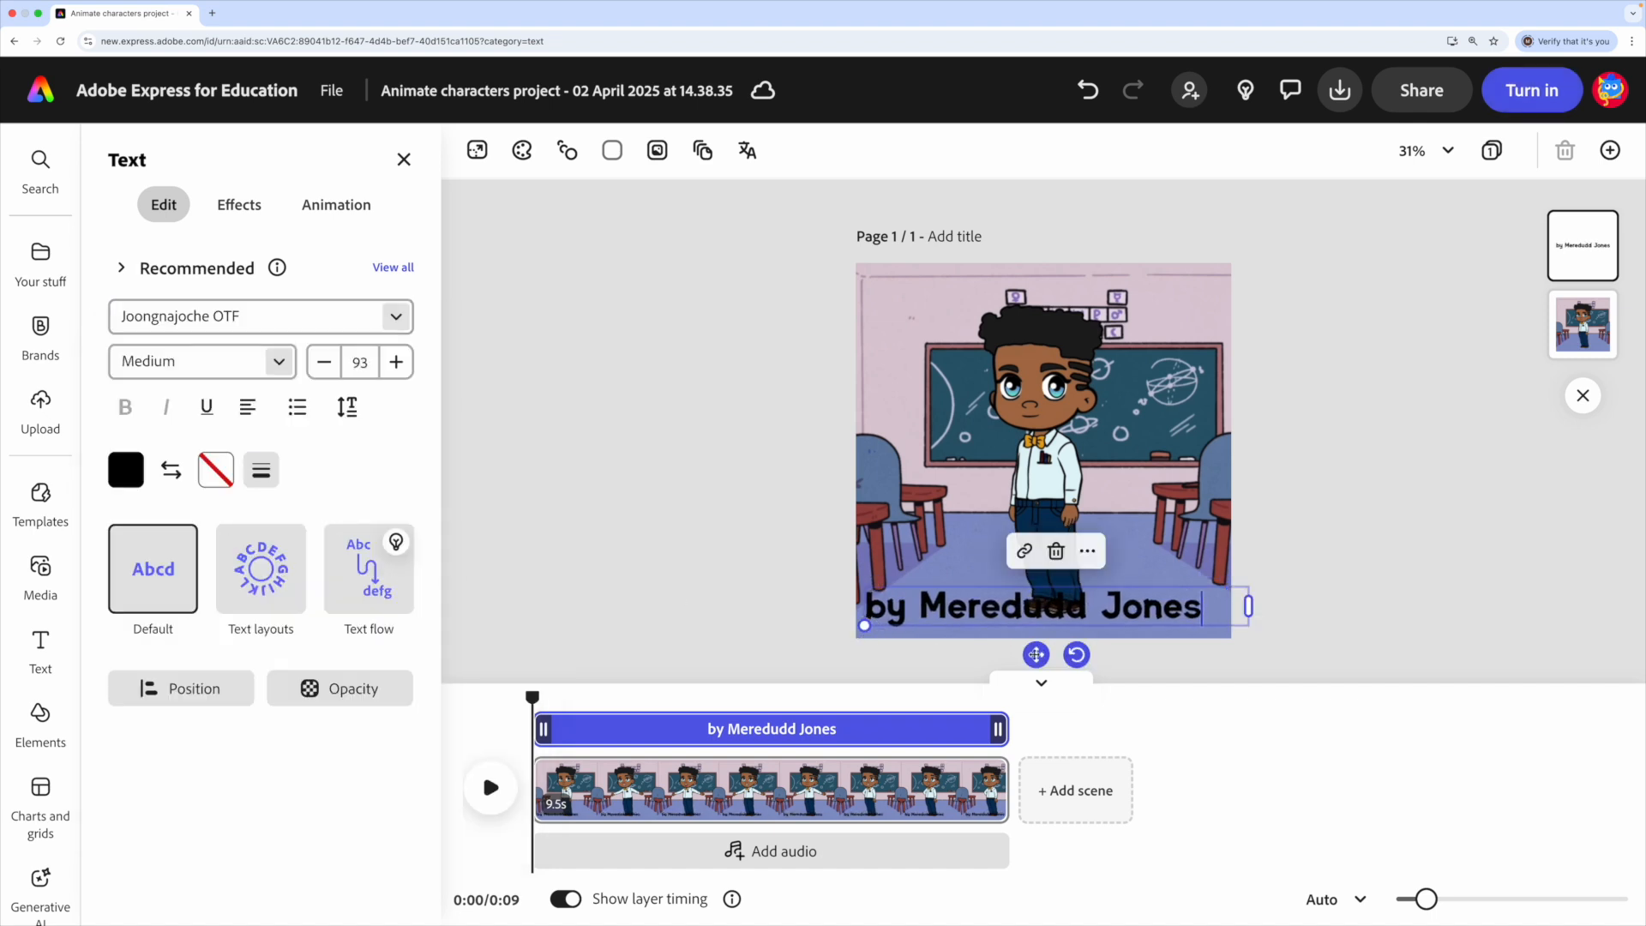
mouse_move(1036, 654)
mouse_down()
mouse_move(1045, 332)
mouse_move(1043, 672)
mouse_move(1044, 653)
mouse_up()
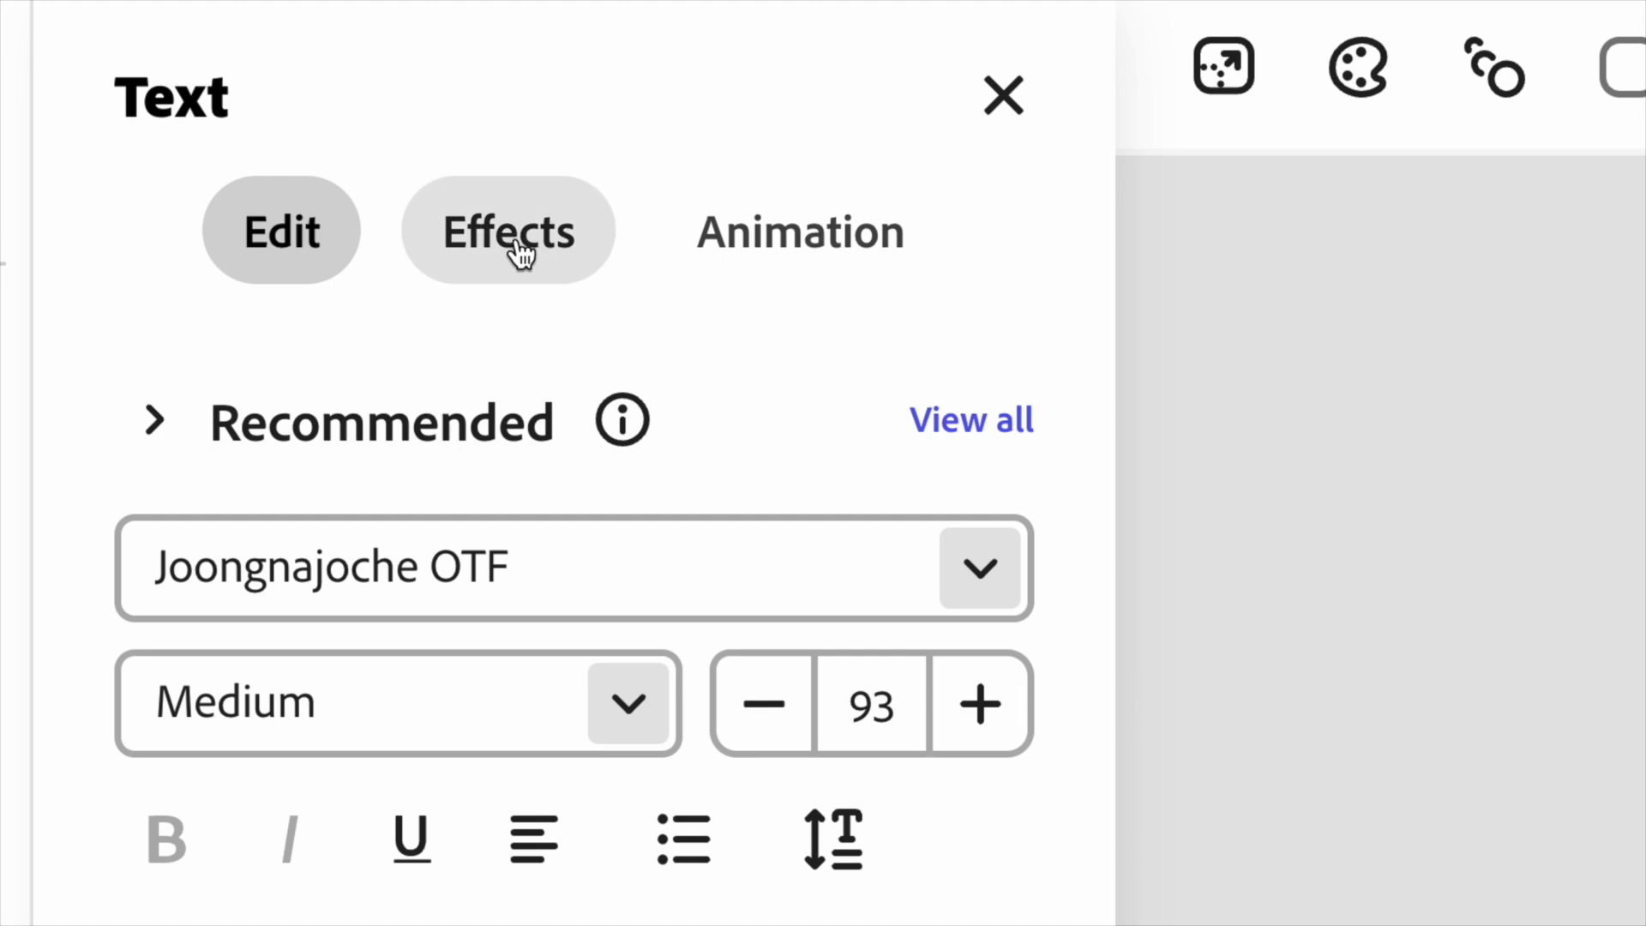
- Add a yellow highlight shape effect behind the byline and close the effects panel
click(240, 206)
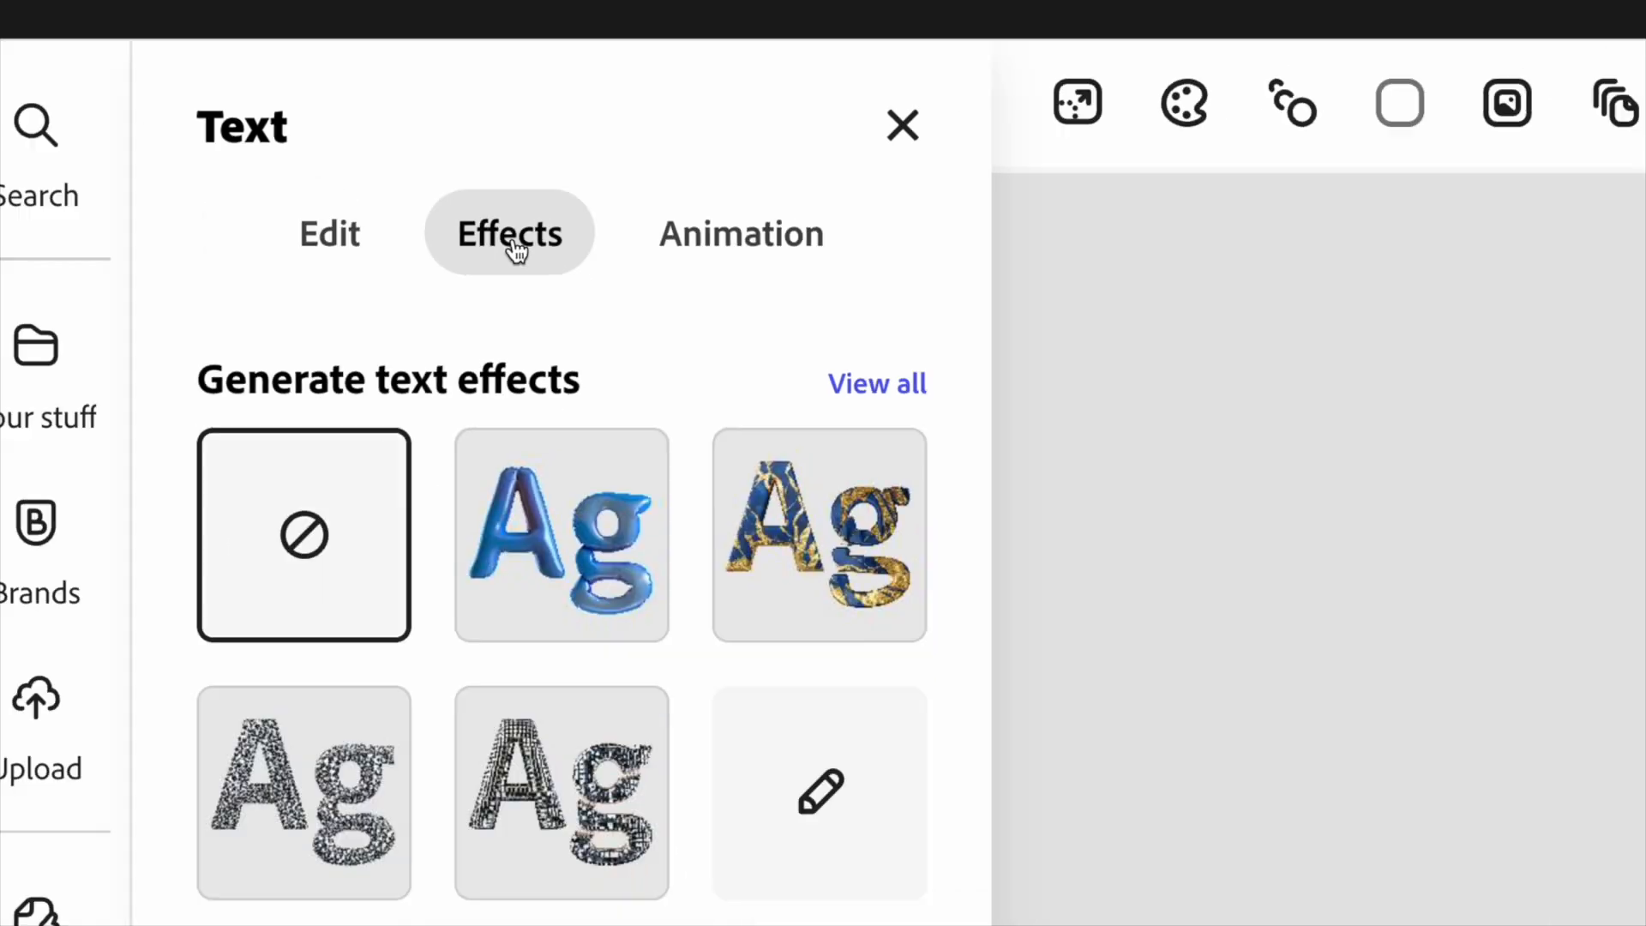
scroll(101, 825, down, 3)
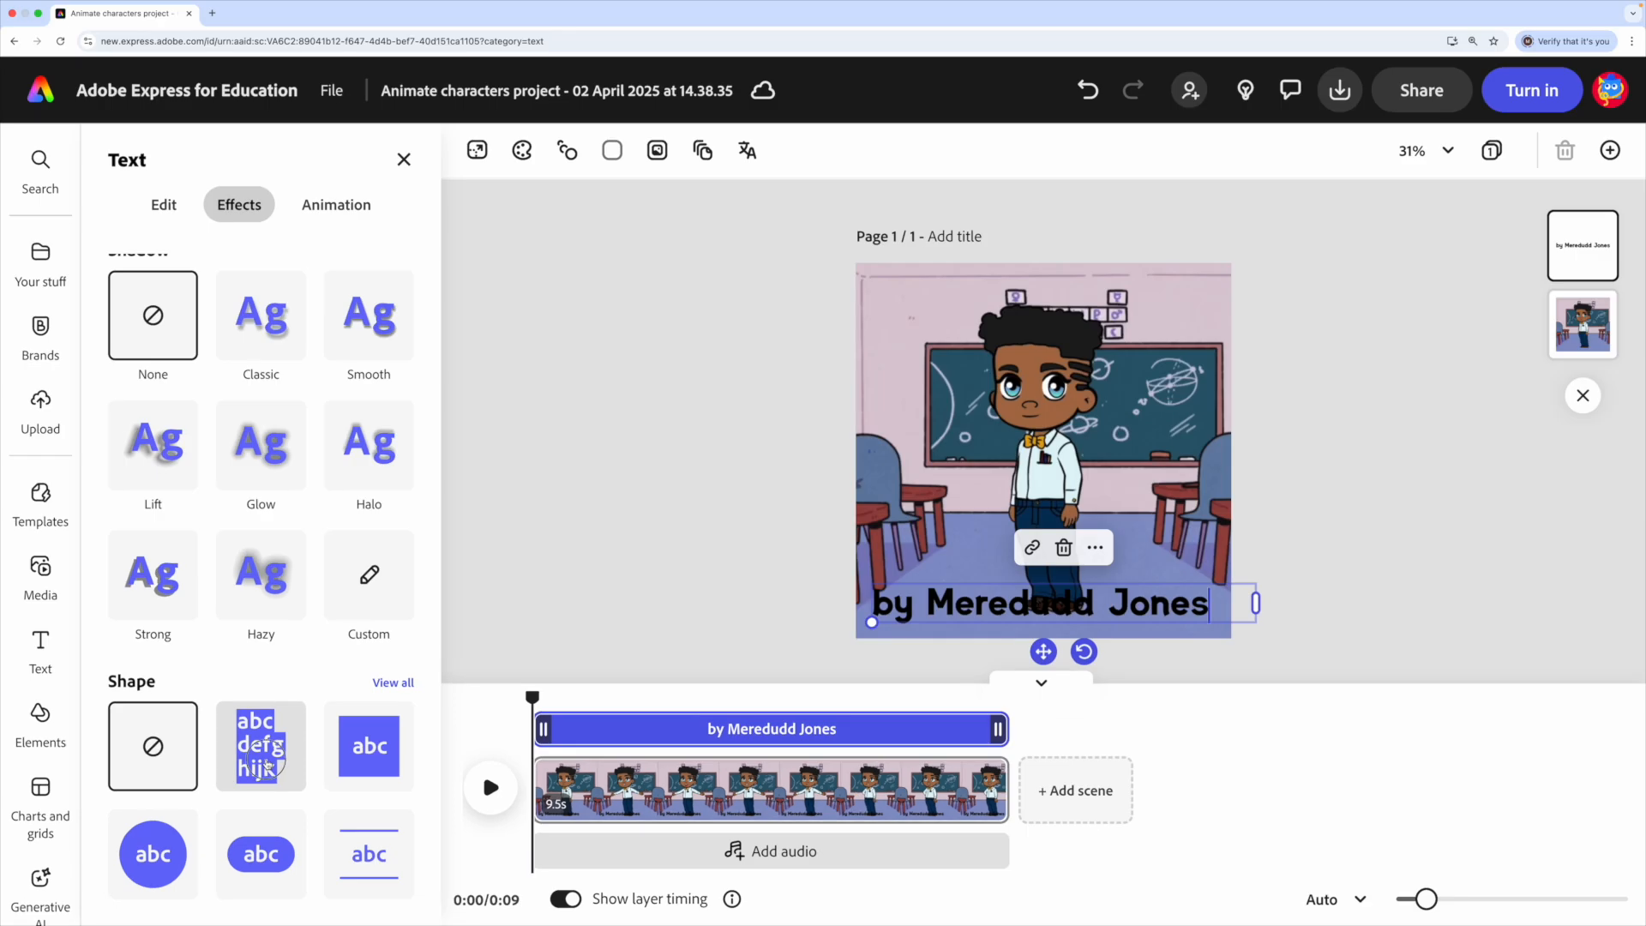
click(268, 762)
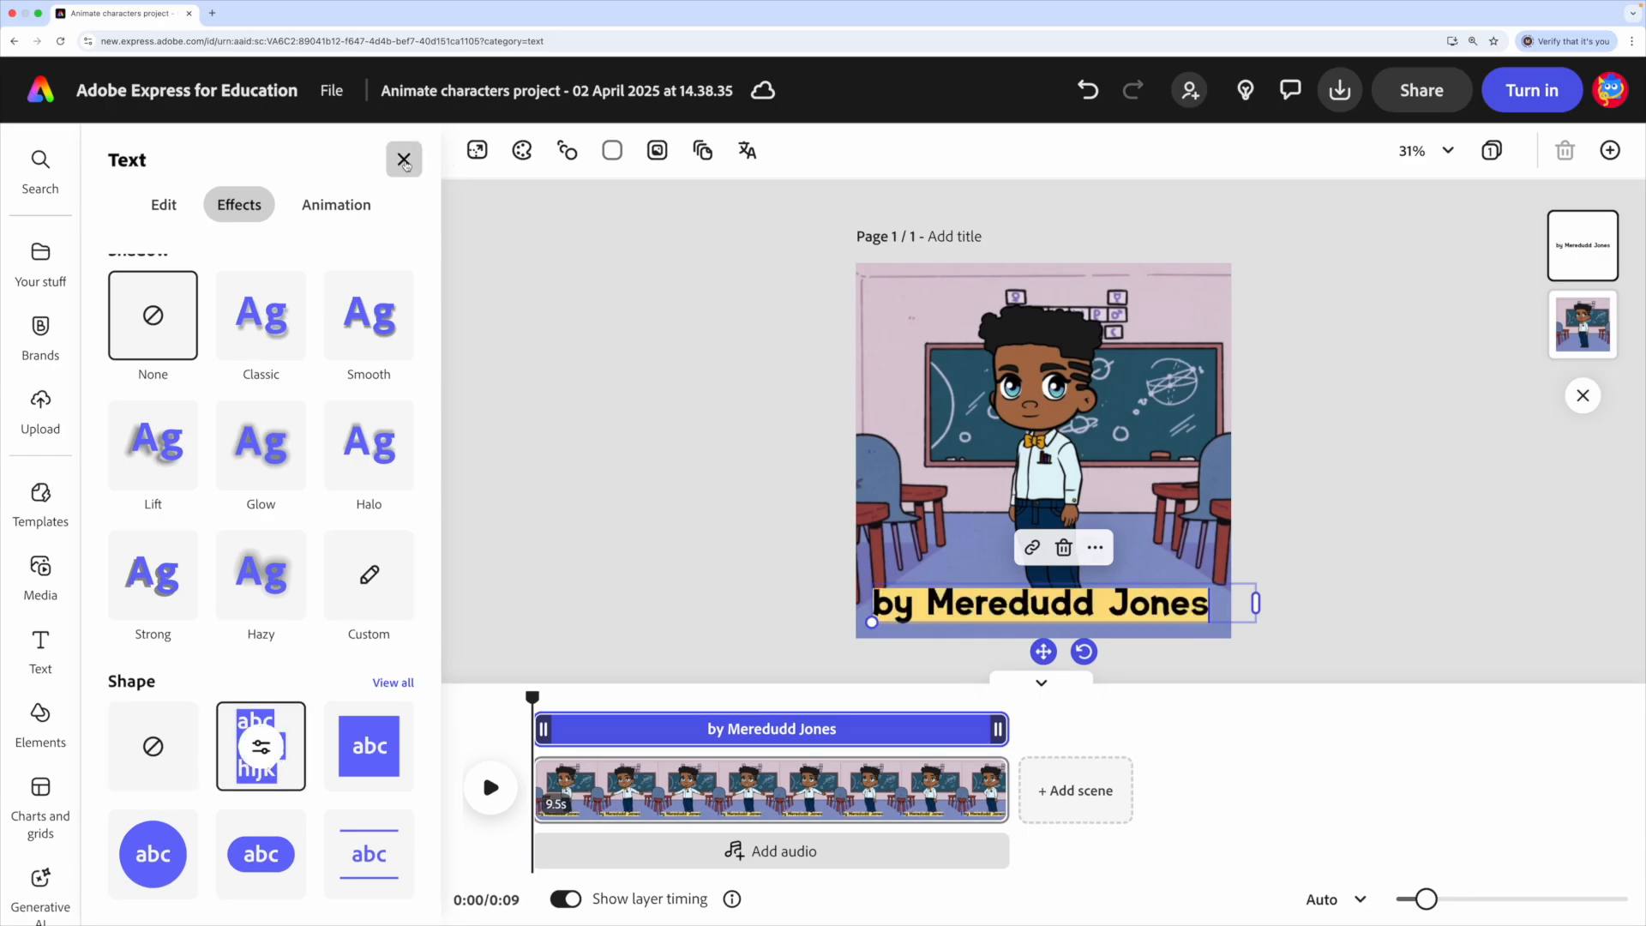
click(404, 160)
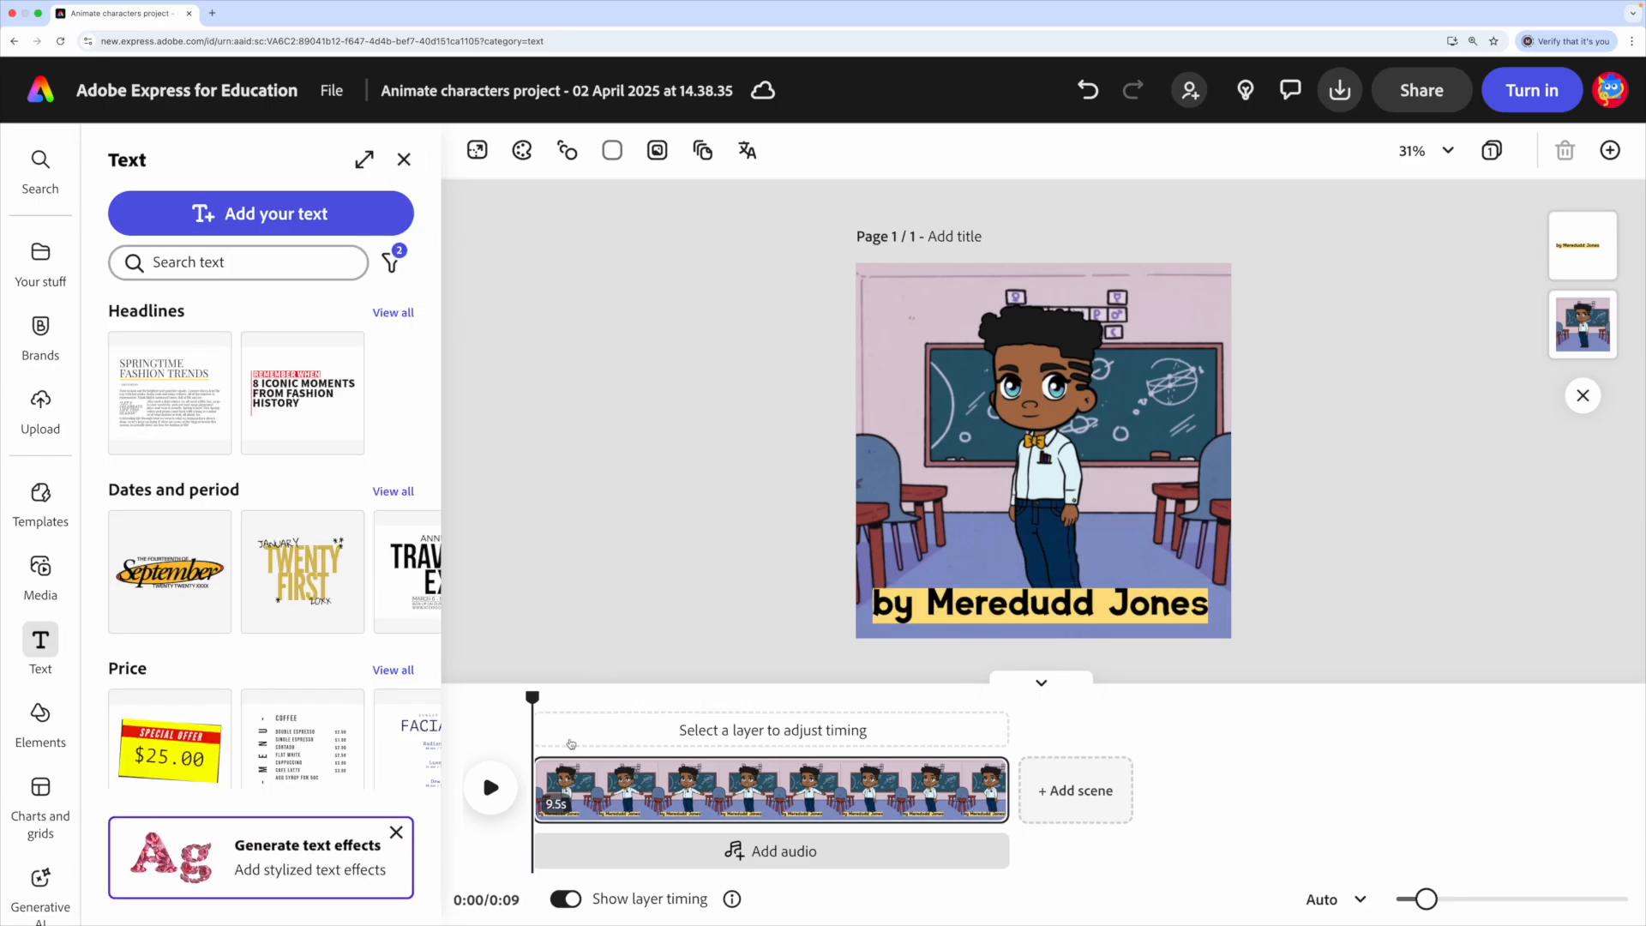
- Play back the animation, then rename the project to '3 Favourite Things Video'
click(492, 789)
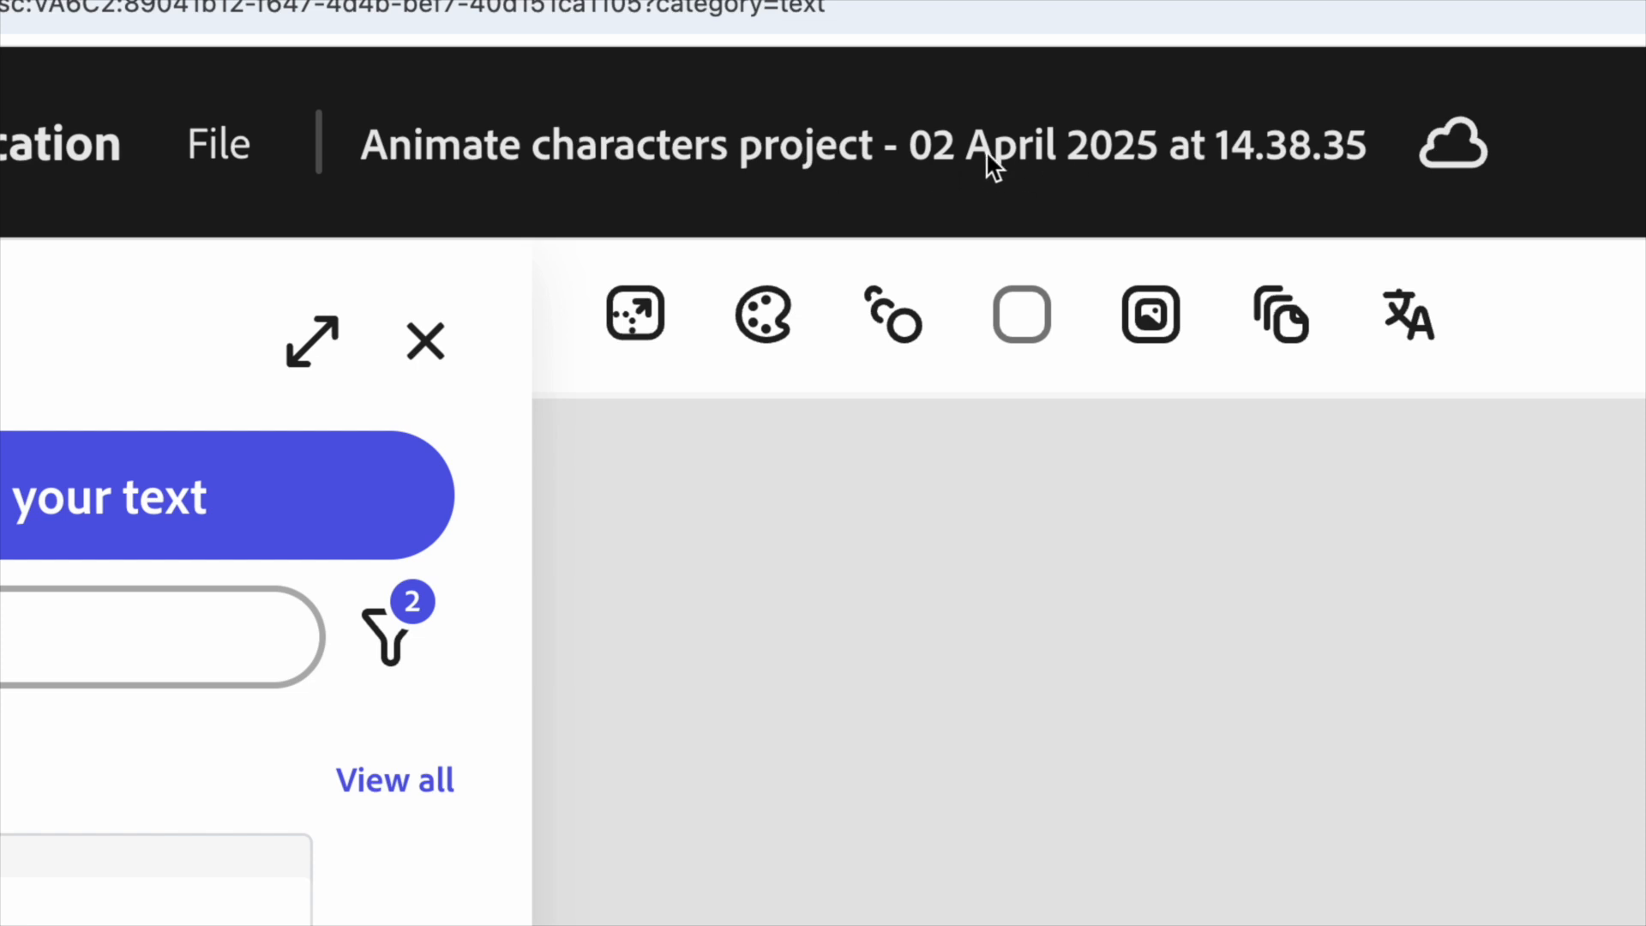
click(900, 155)
text(3 Favourite Things Video)
key(Return)
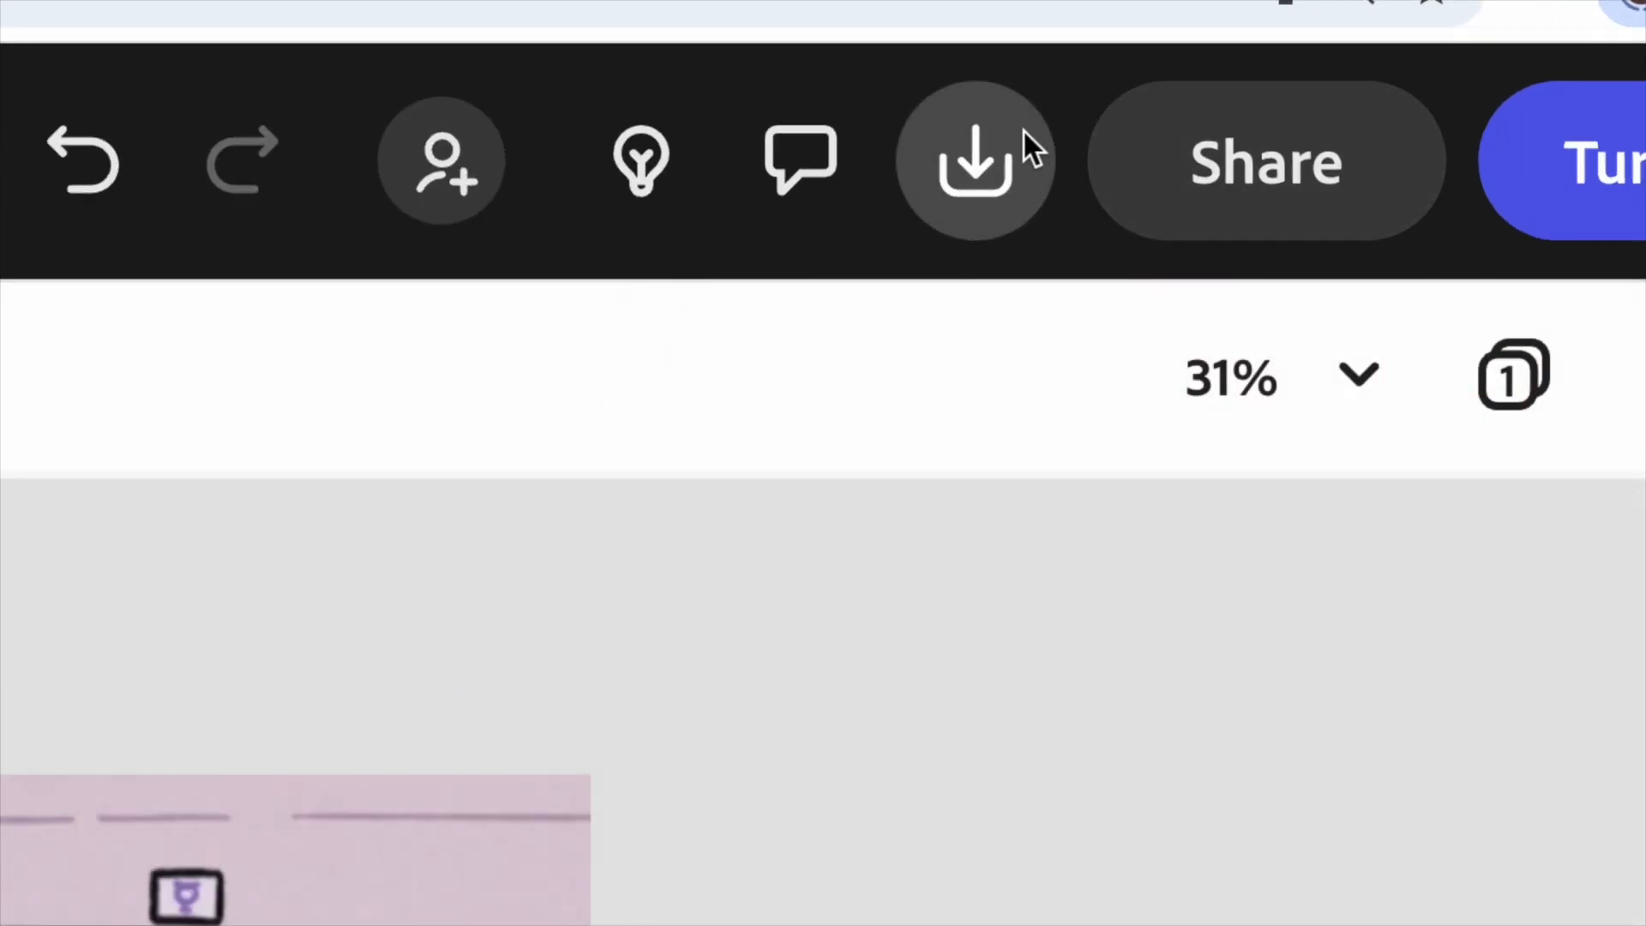
- Create a view-only link to the video and copy it
click(999, 162)
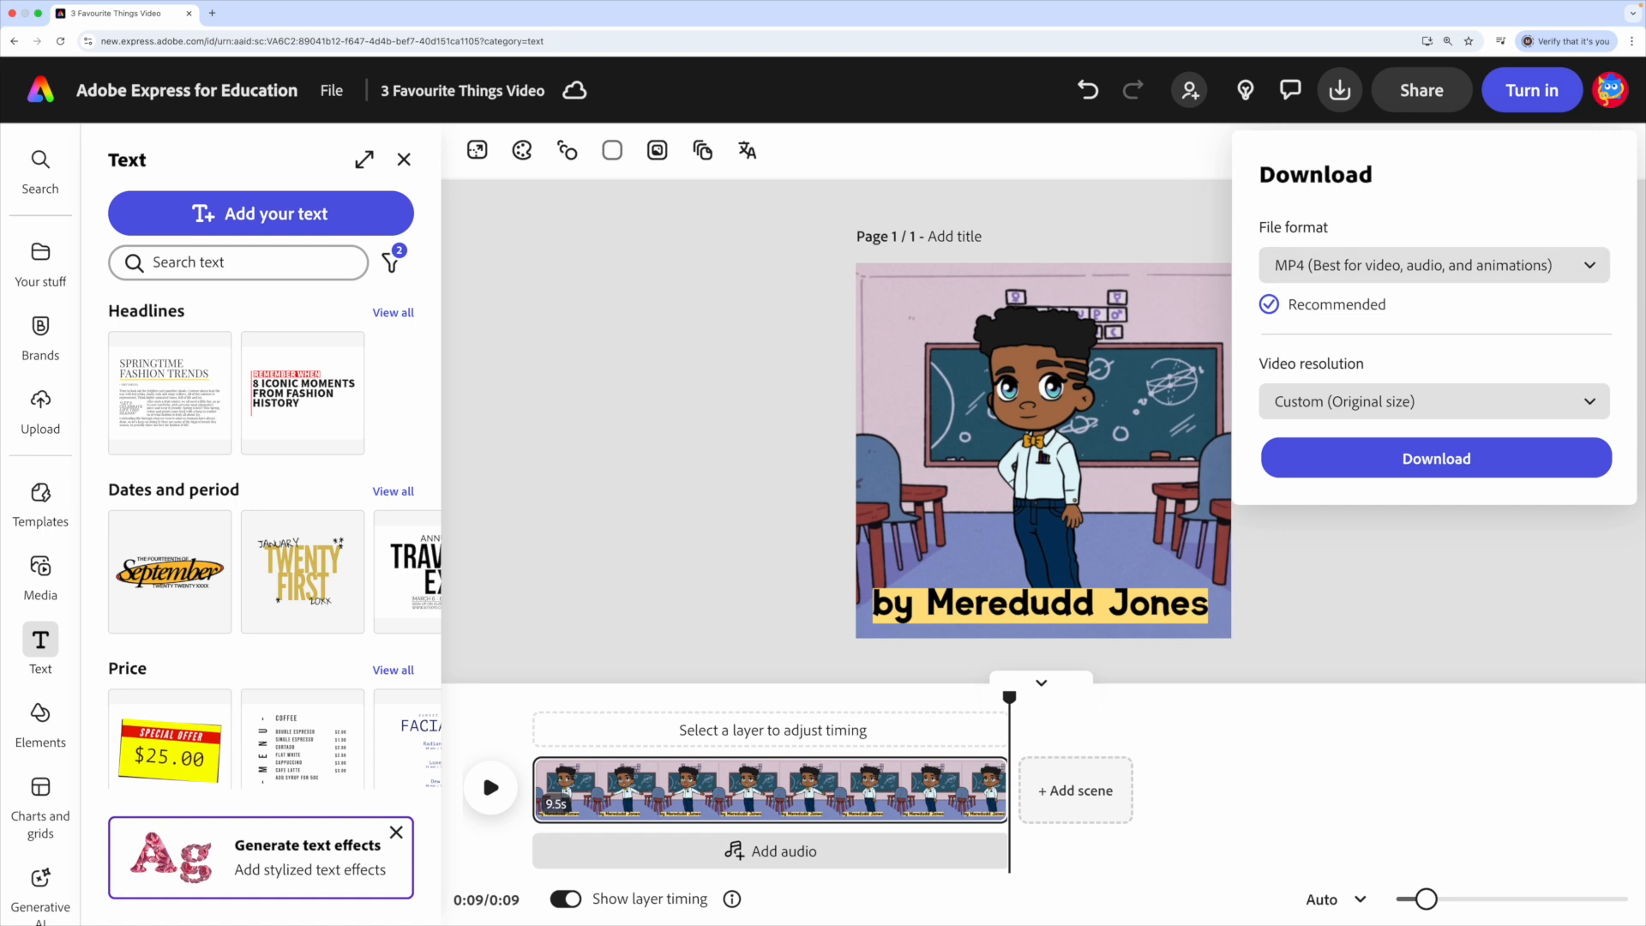
click(1203, 219)
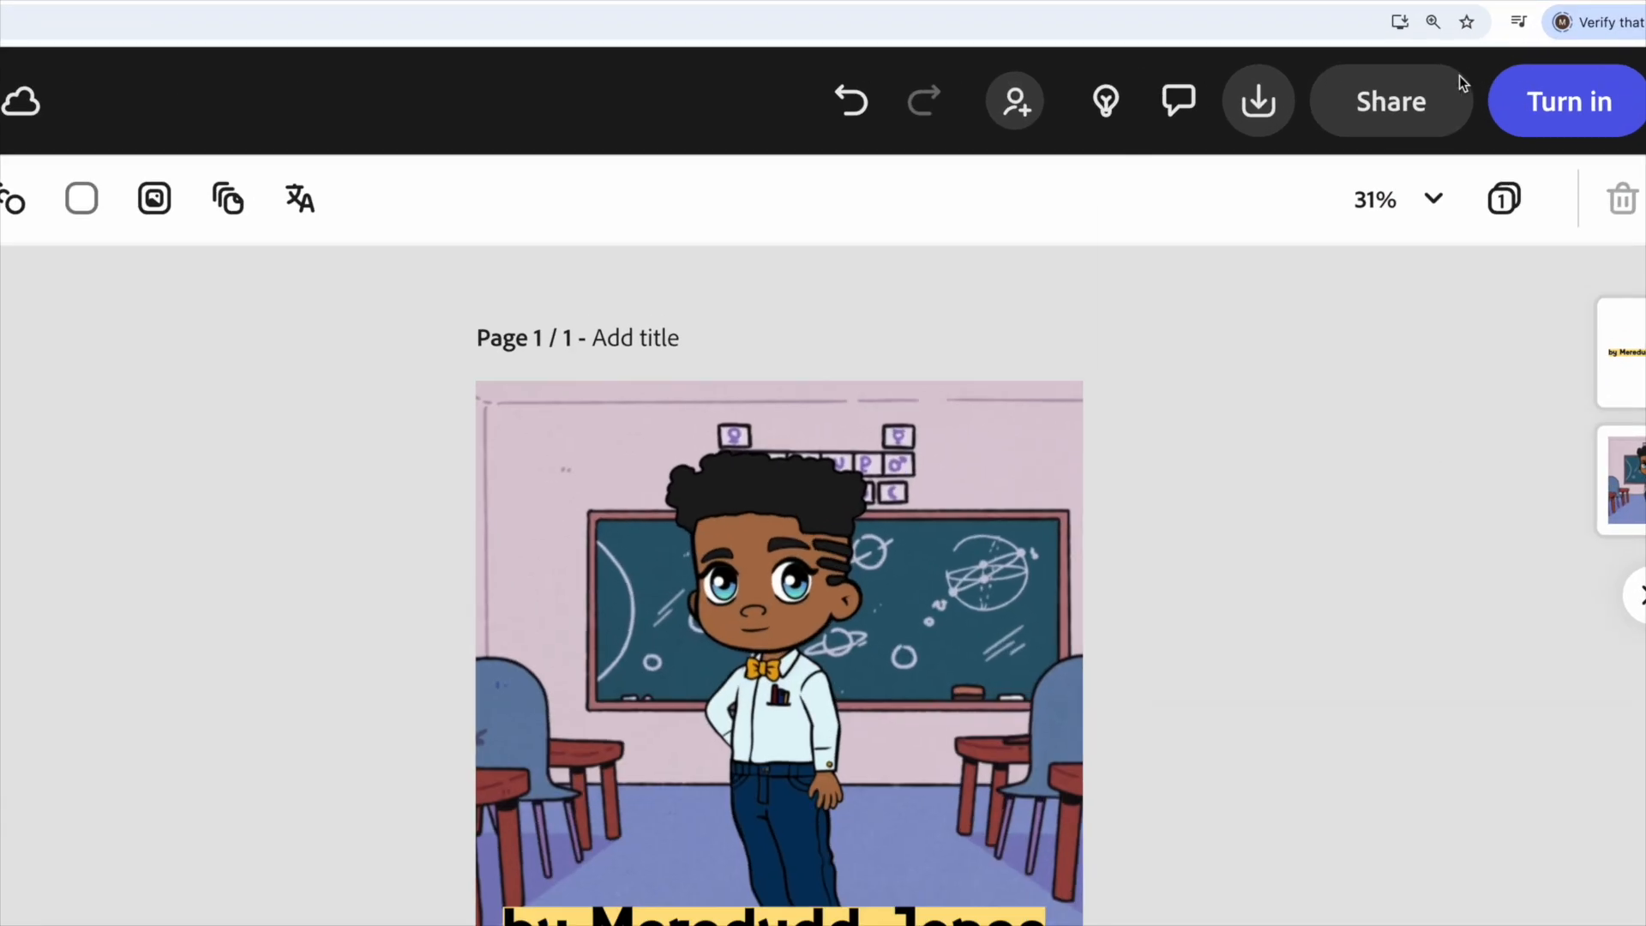
click(1434, 90)
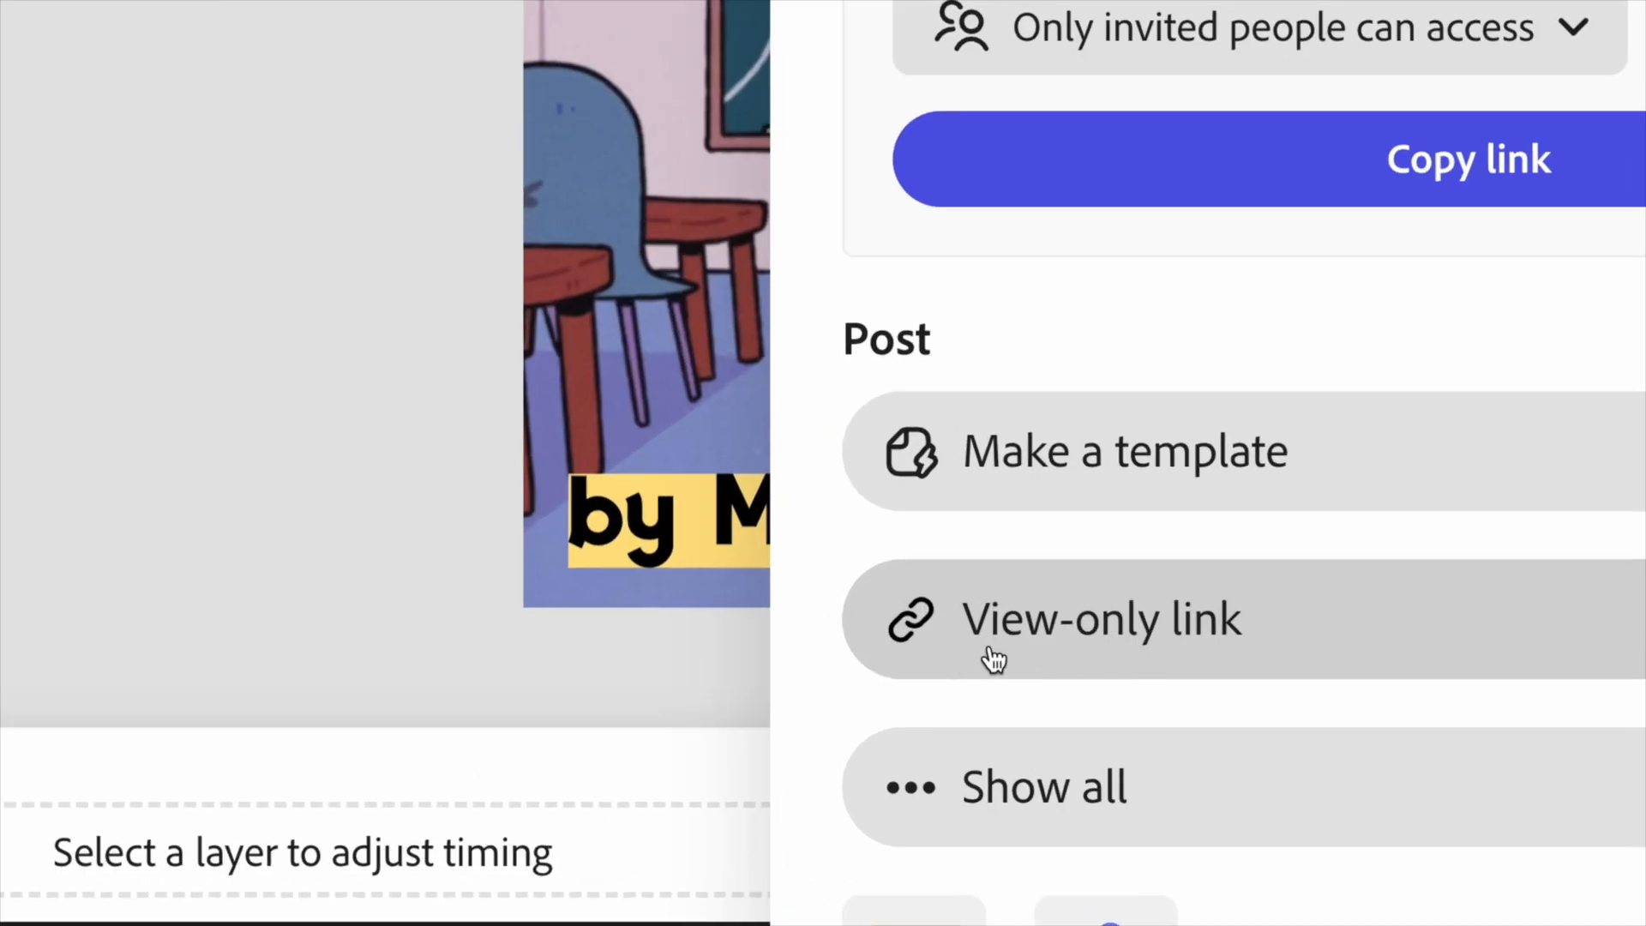
click(1140, 656)
click(1226, 750)
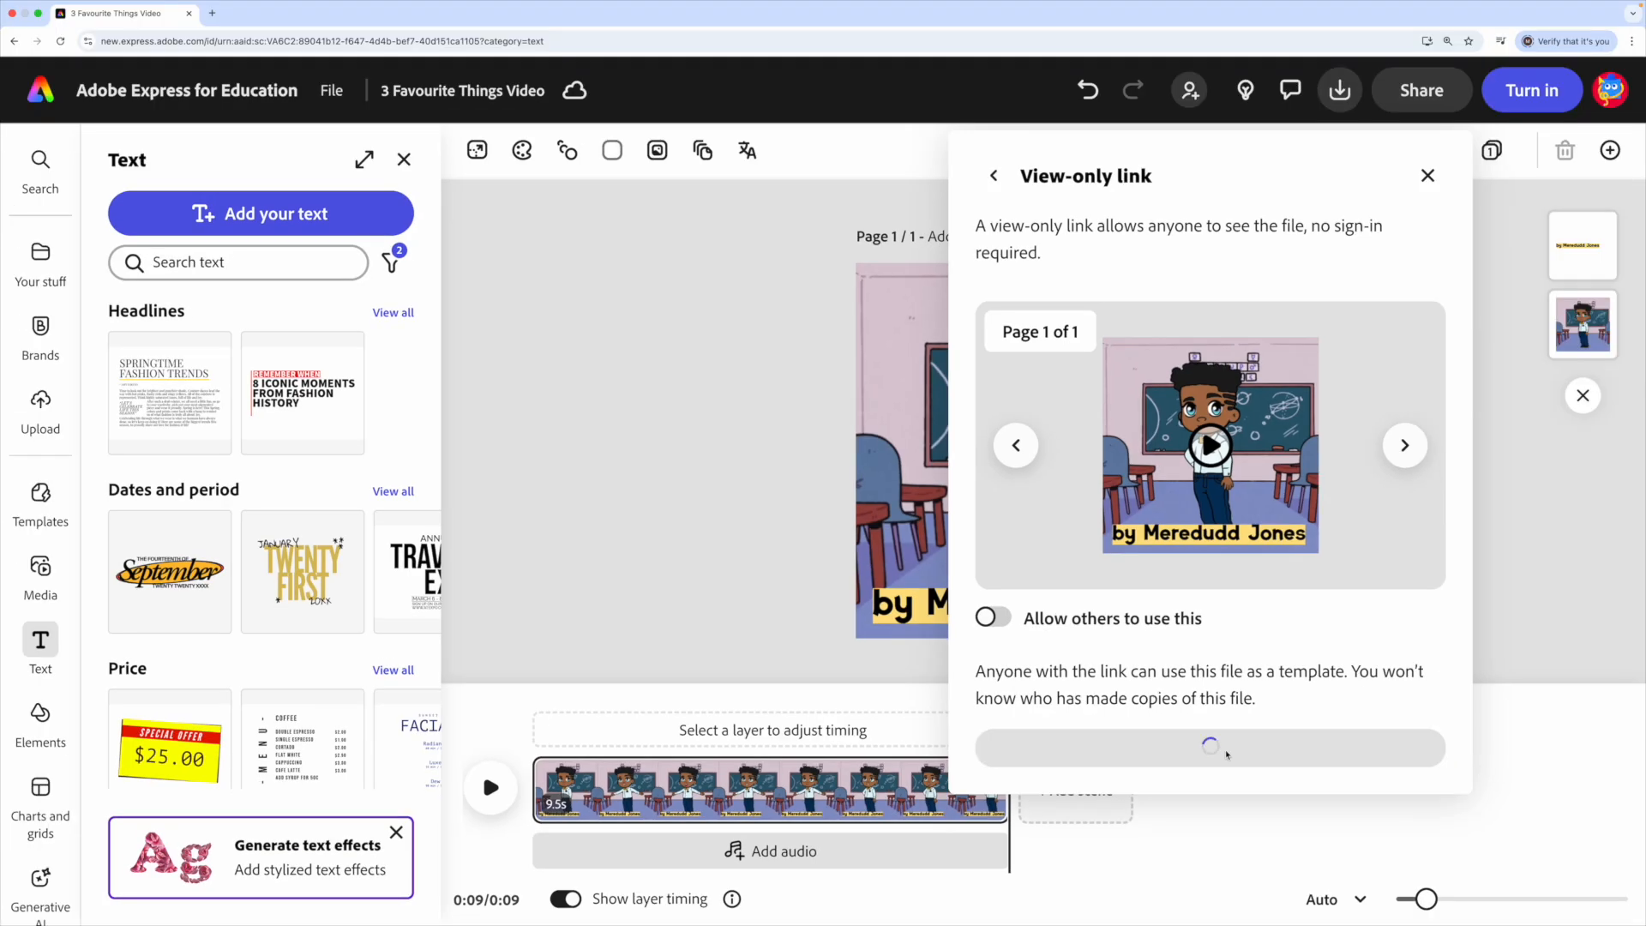
click(1380, 772)
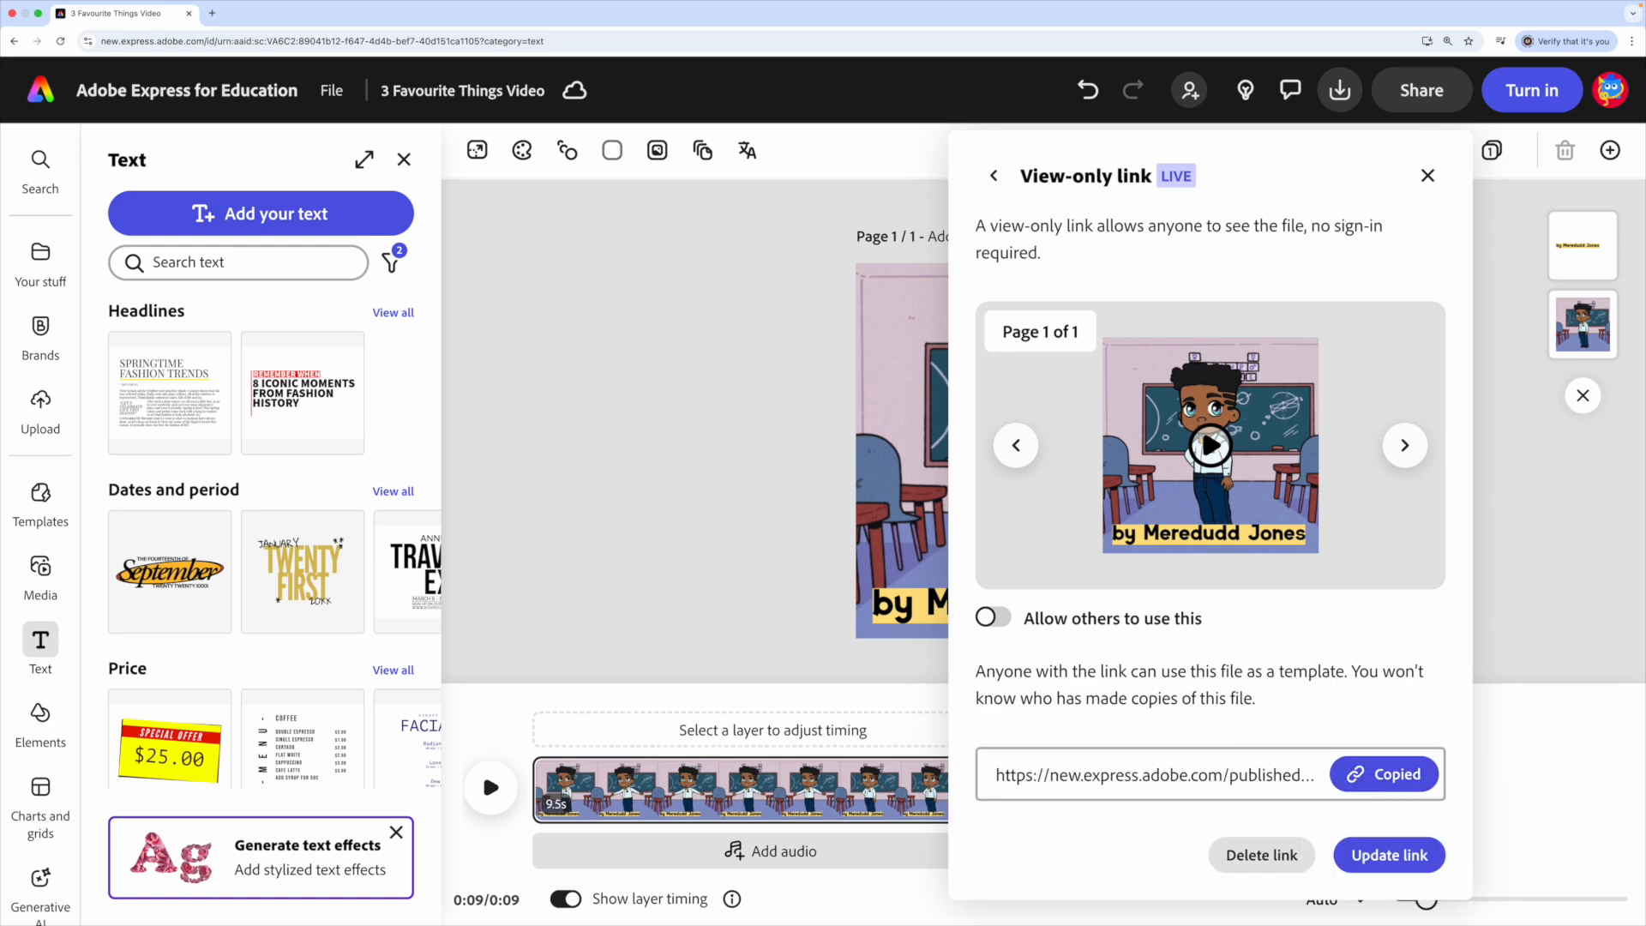
- Load the copied view-only link in a new browser tab
key(super+t)
key(super+v)
key(Return)
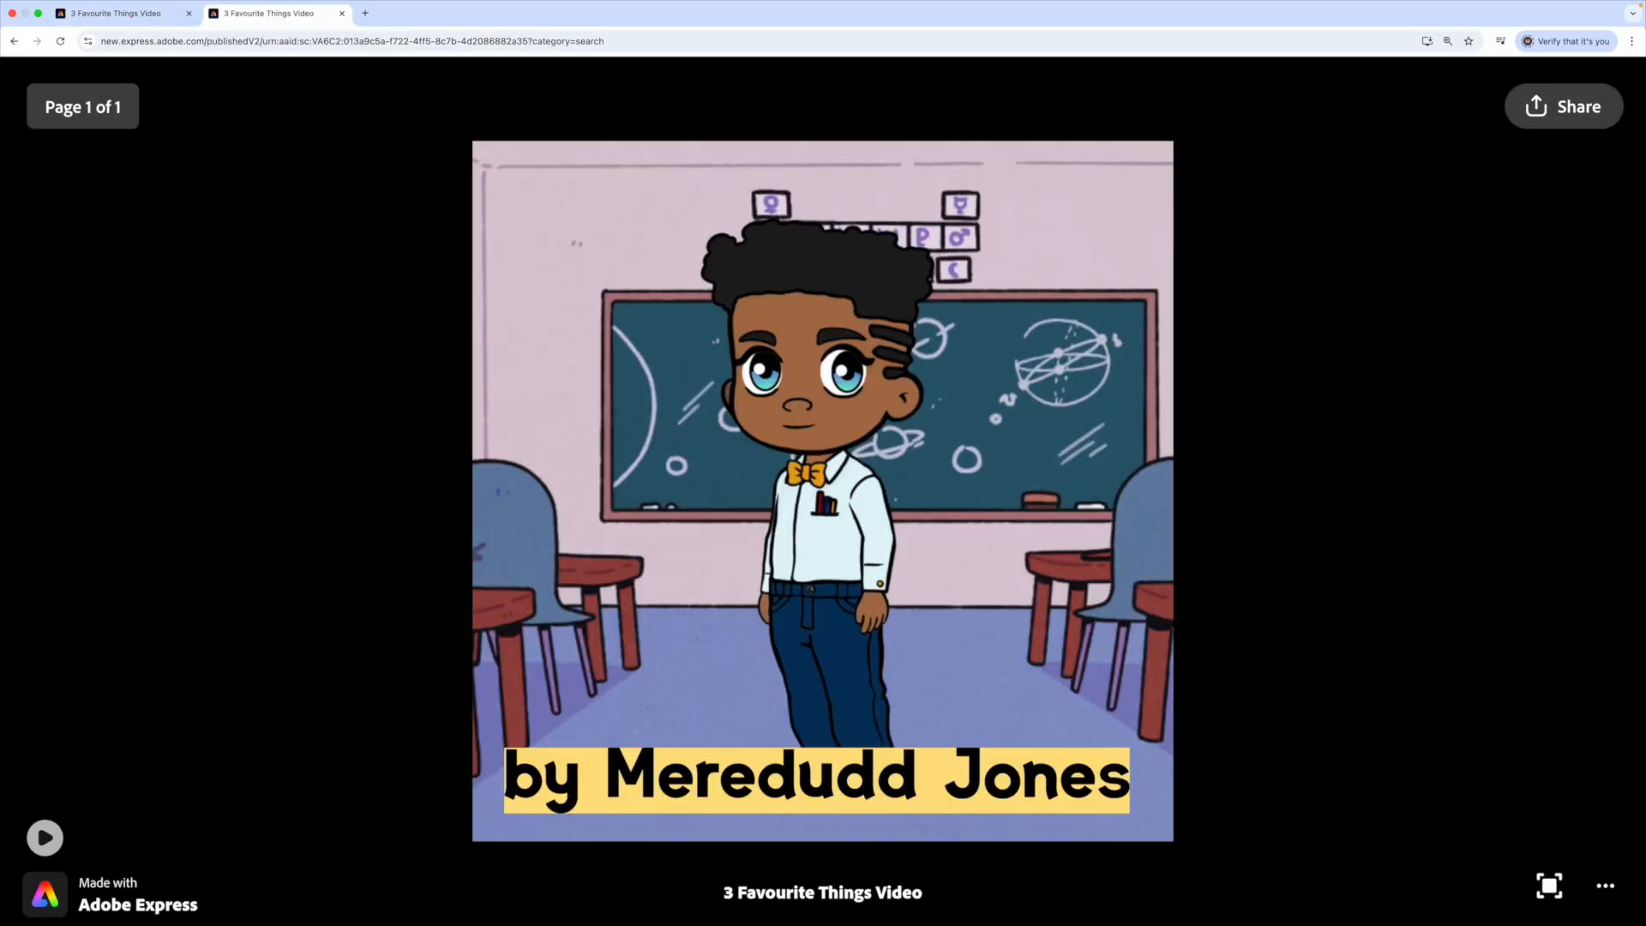